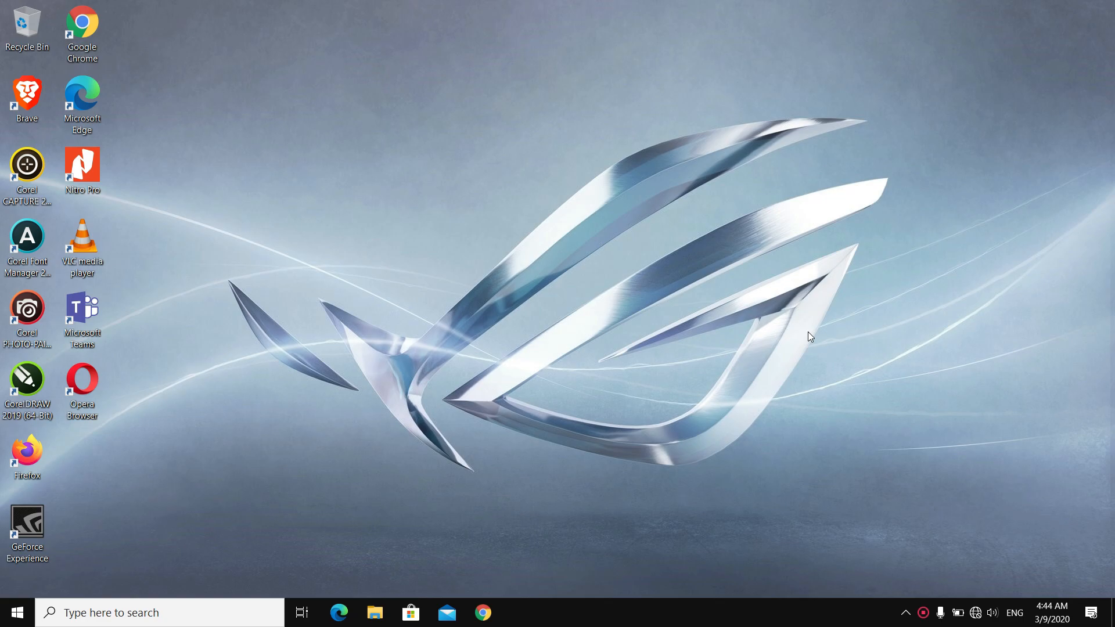
# Start a new power plan in Power Options based on High performance and name it "Ultra Performance".
pyautogui.rightClick(960, 617)
pyautogui.click(975, 589)
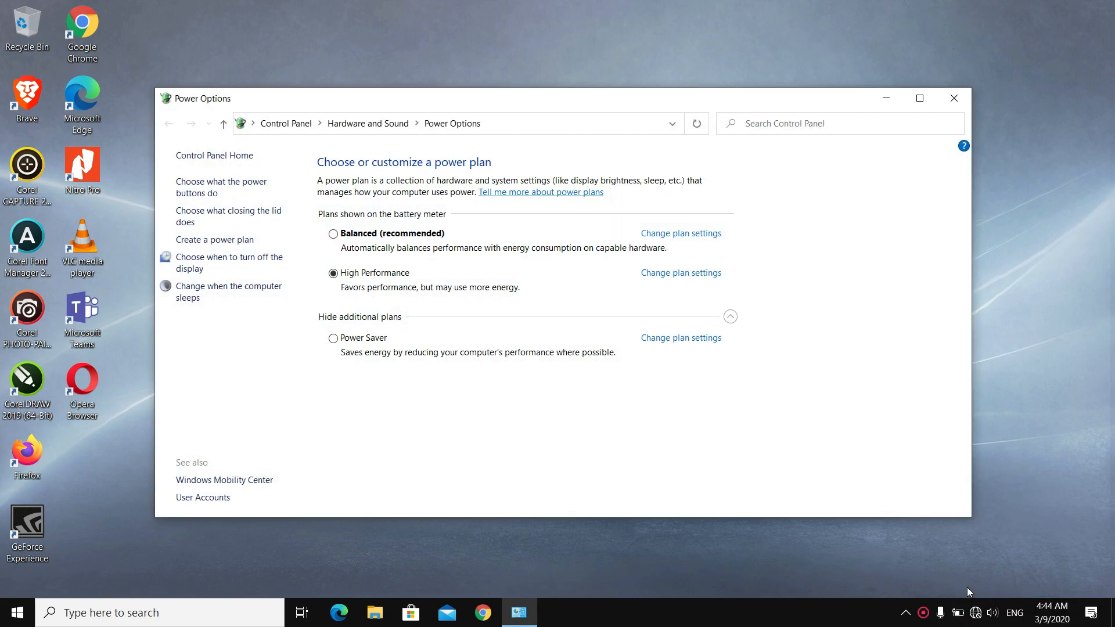
pyautogui.click(213, 240)
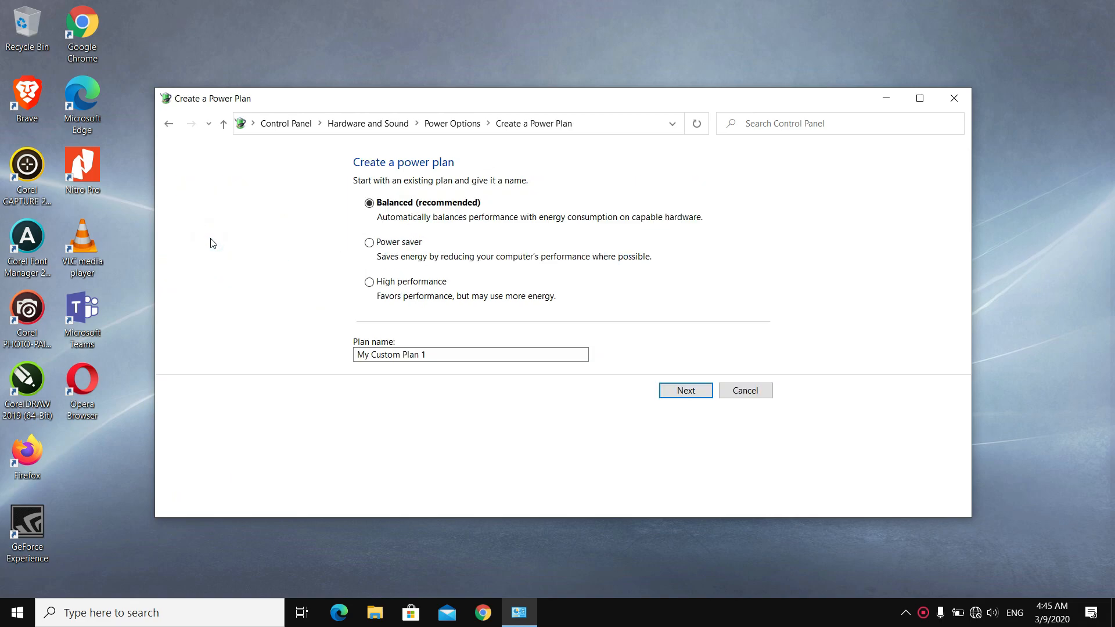
pyautogui.click(448, 356)
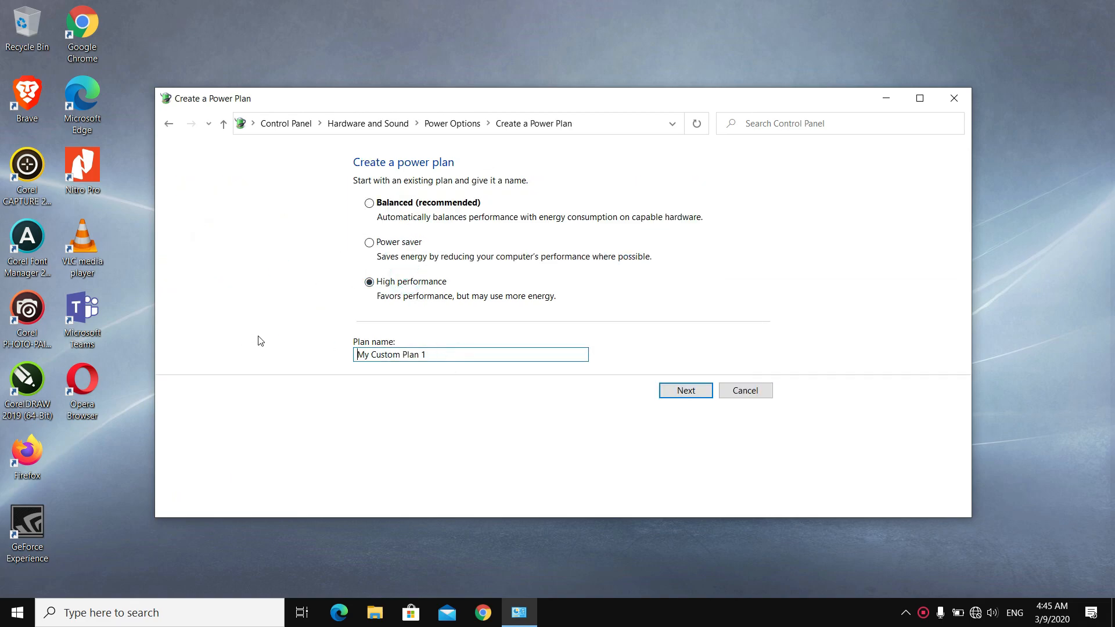
pyautogui.moveTo(439, 357); pyautogui.dragTo(321, 360)
pyautogui.write('Ul')
pyautogui.click(686, 391)
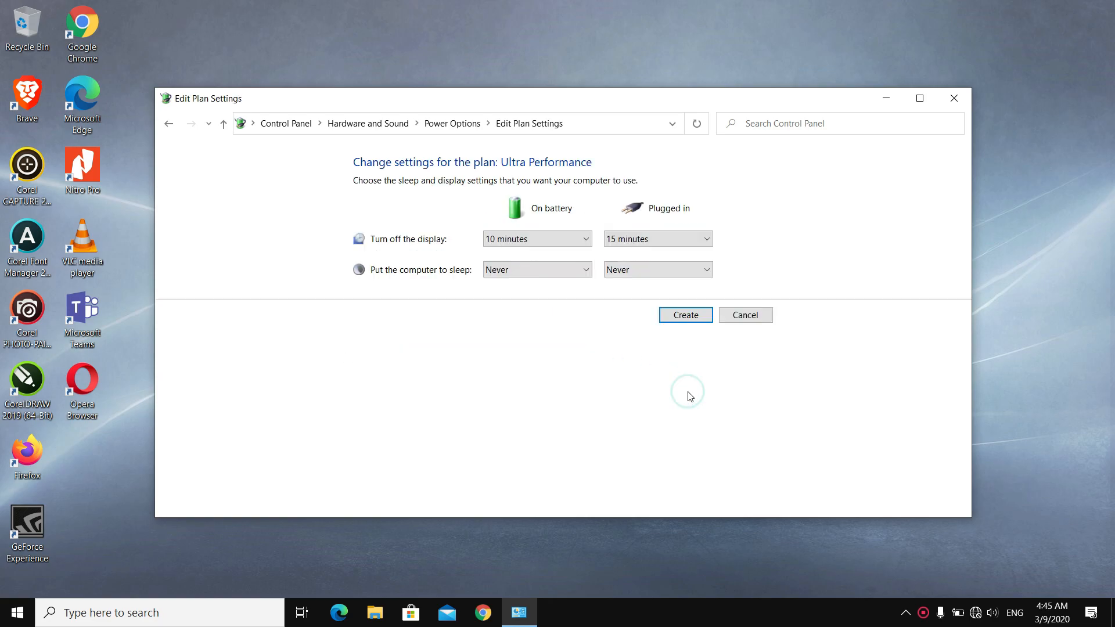
# Set display turn-off to Never for battery and plugged in, keep plugged-in sleep at Never, and create the plan.
pyautogui.click(654, 244)
pyautogui.click(632, 427)
pyautogui.click(633, 269)
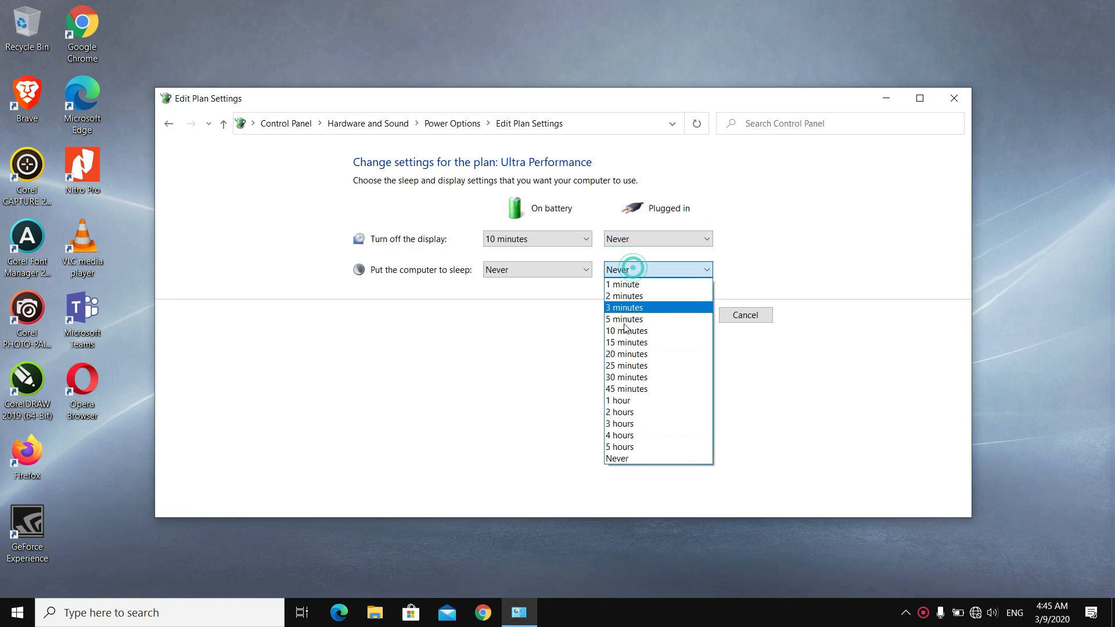
pyautogui.click(608, 455)
pyautogui.click(518, 239)
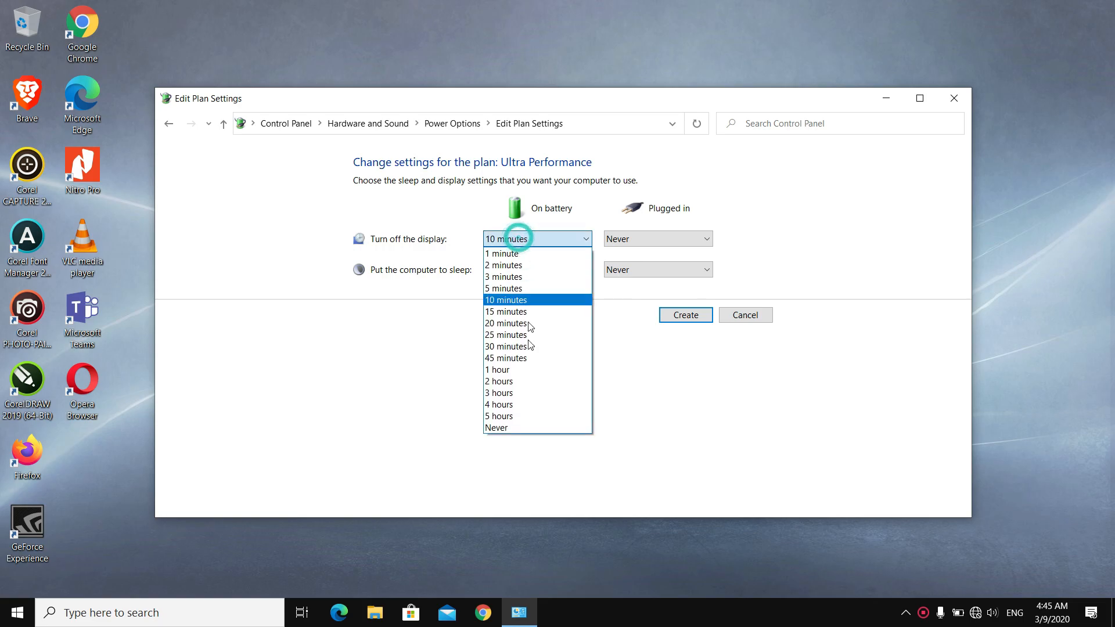
pyautogui.click(517, 427)
pyautogui.click(688, 316)
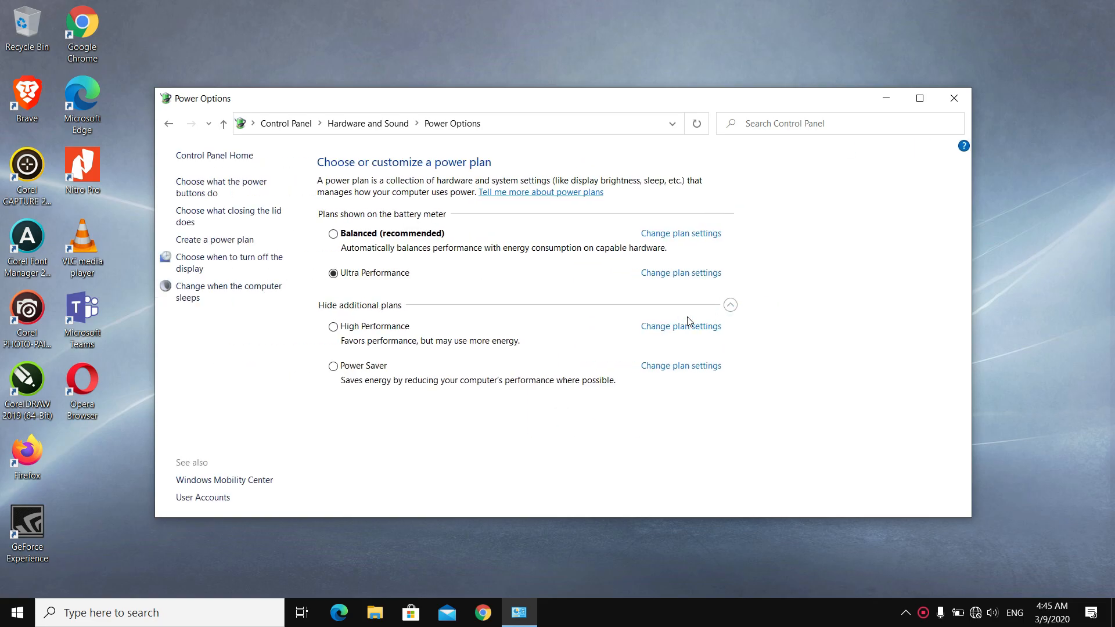
# In the Ultra Performance plan's advanced settings, set Turn off hard disk after to 120 minutes on battery and plugged in.
pyautogui.click(688, 274)
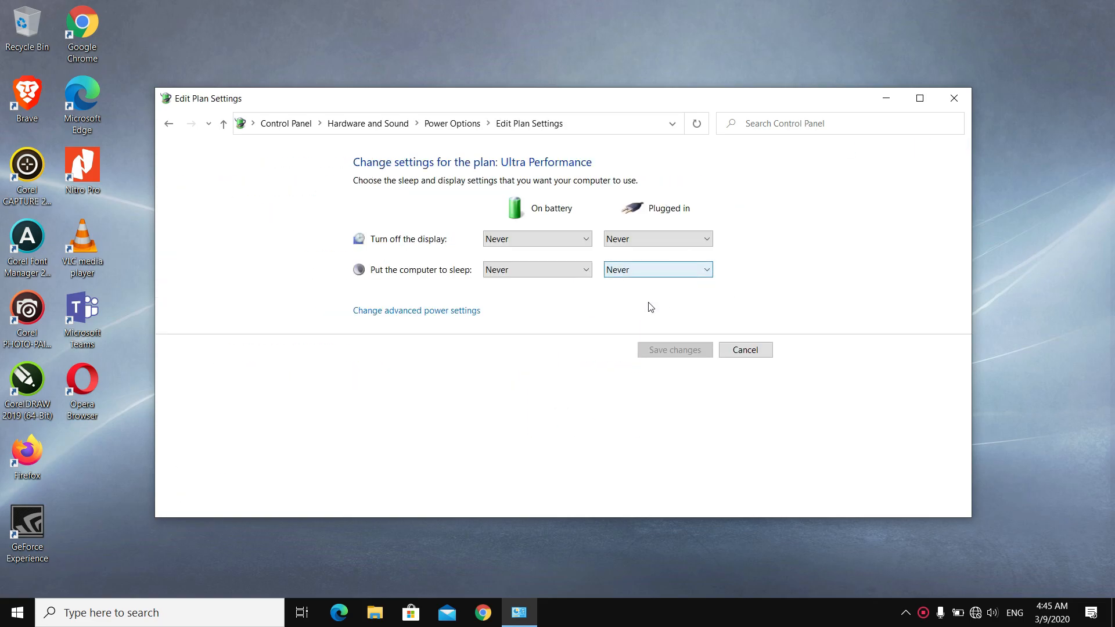
pyautogui.click(456, 314)
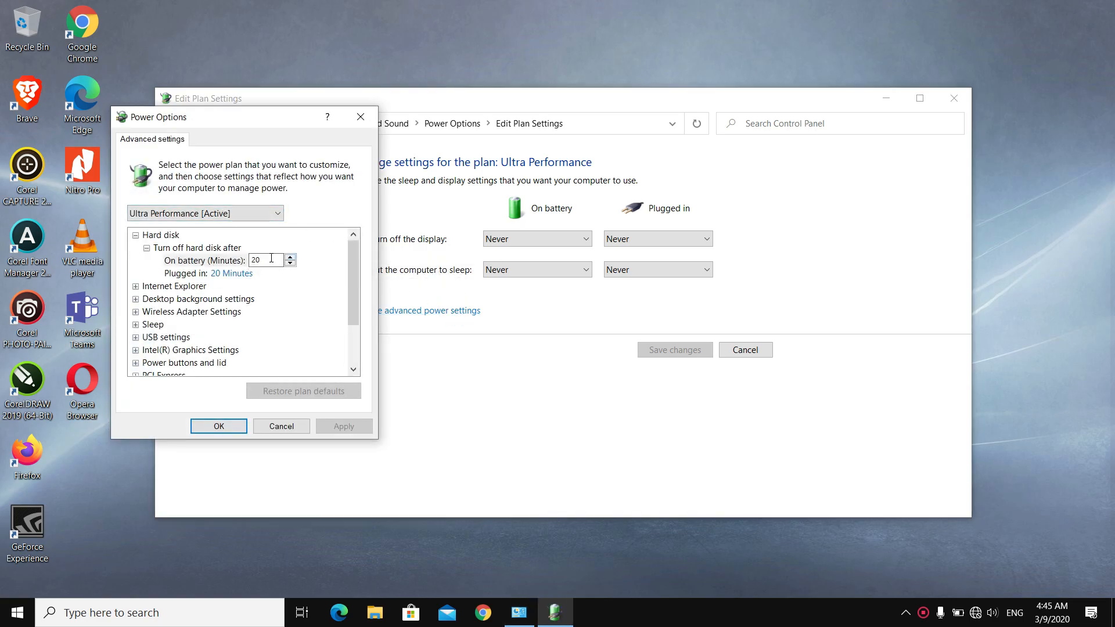
pyautogui.write('120')
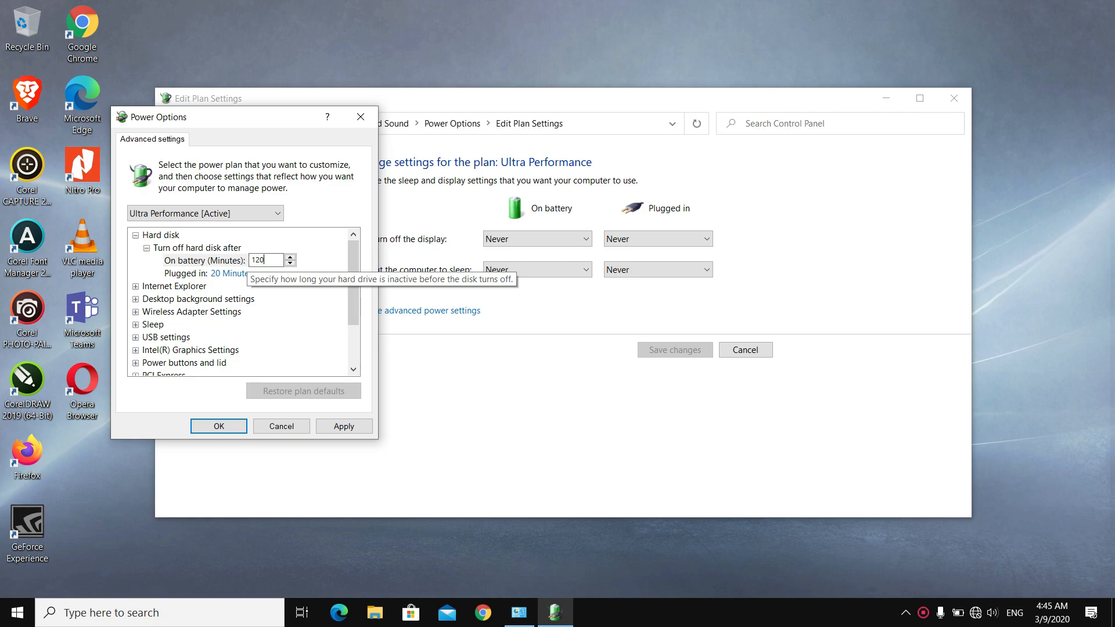
pyautogui.click(235, 274)
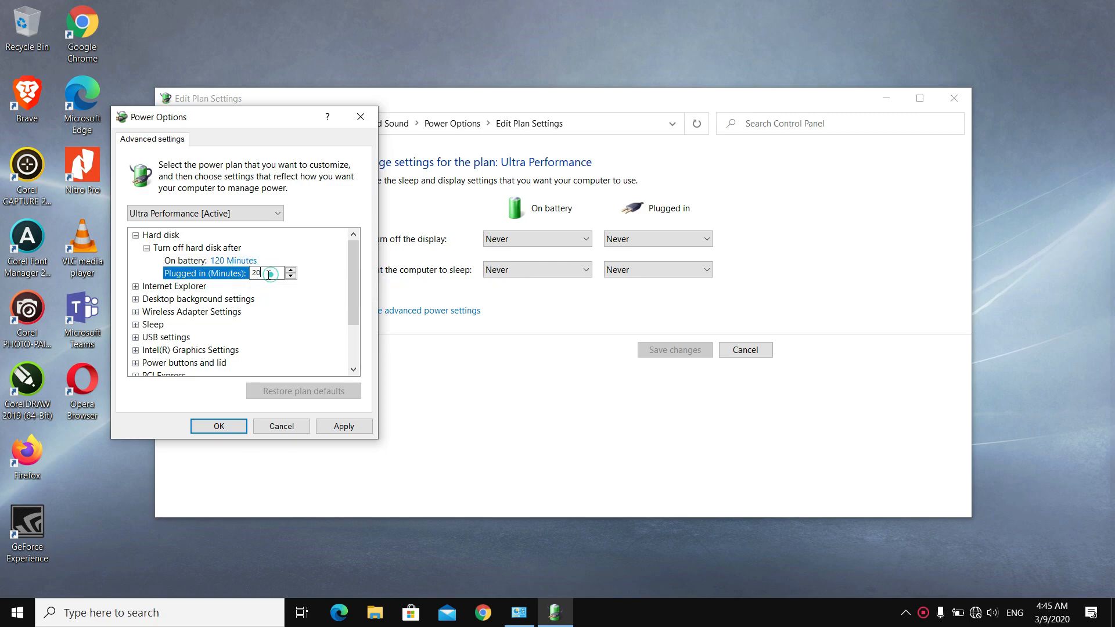
pyautogui.write('120')
# Review the JavaScript timer frequency, desktop background slide show and wireless adapter power saving settings.
pyautogui.click(135, 286)
pyautogui.scroll(-1, 164, 262)
pyautogui.click(147, 261)
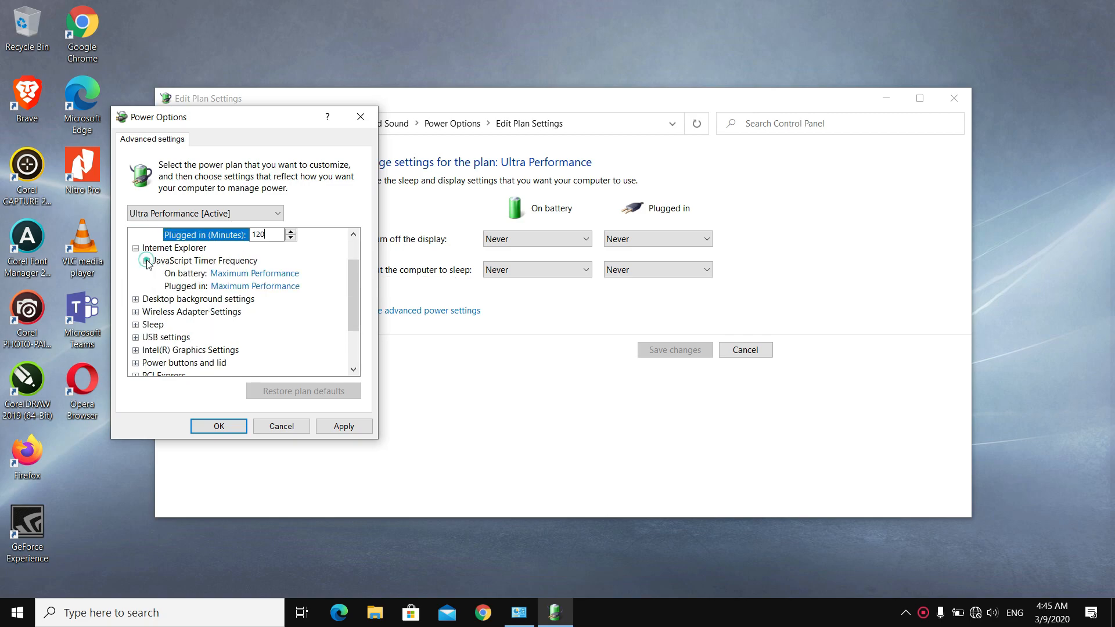
pyautogui.click(135, 299)
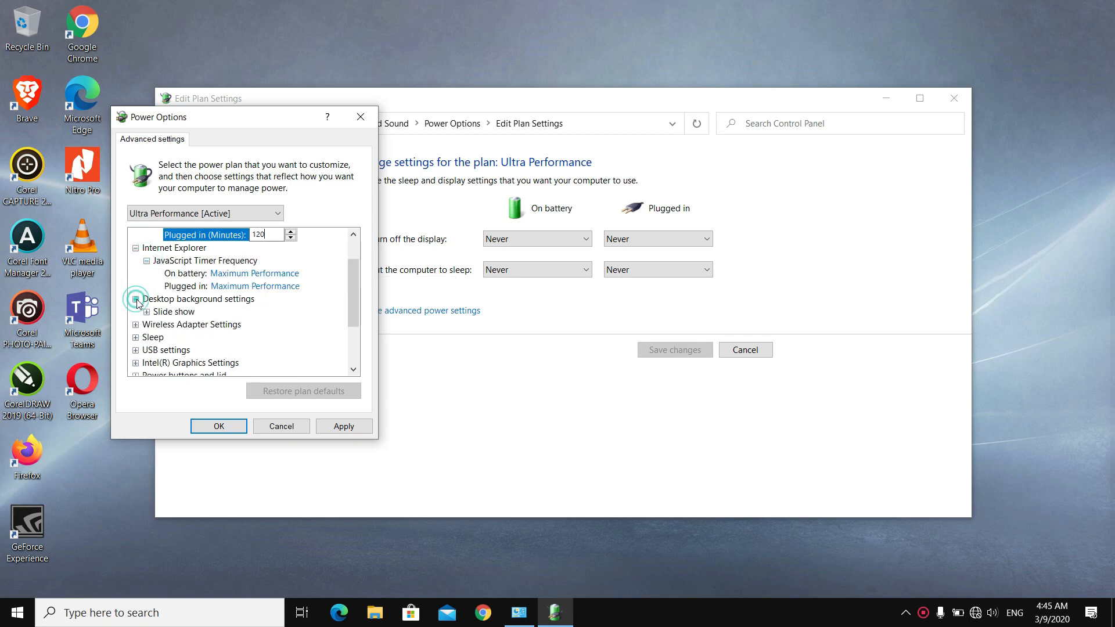
pyautogui.click(147, 312)
pyautogui.scroll(-2, 244, 301)
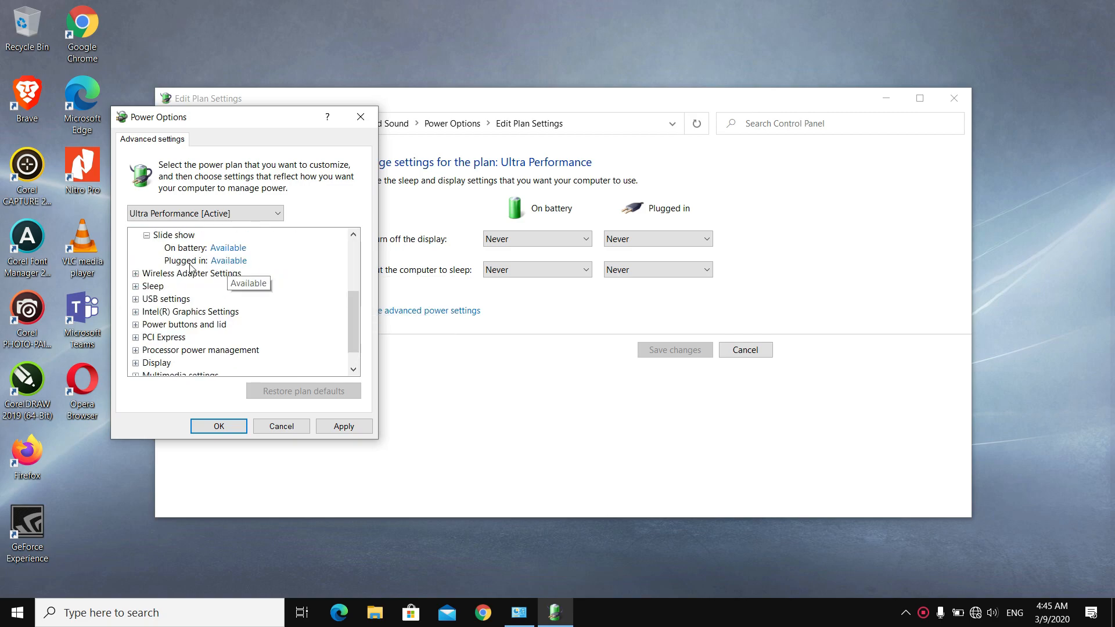
pyautogui.click(136, 273)
pyautogui.click(146, 287)
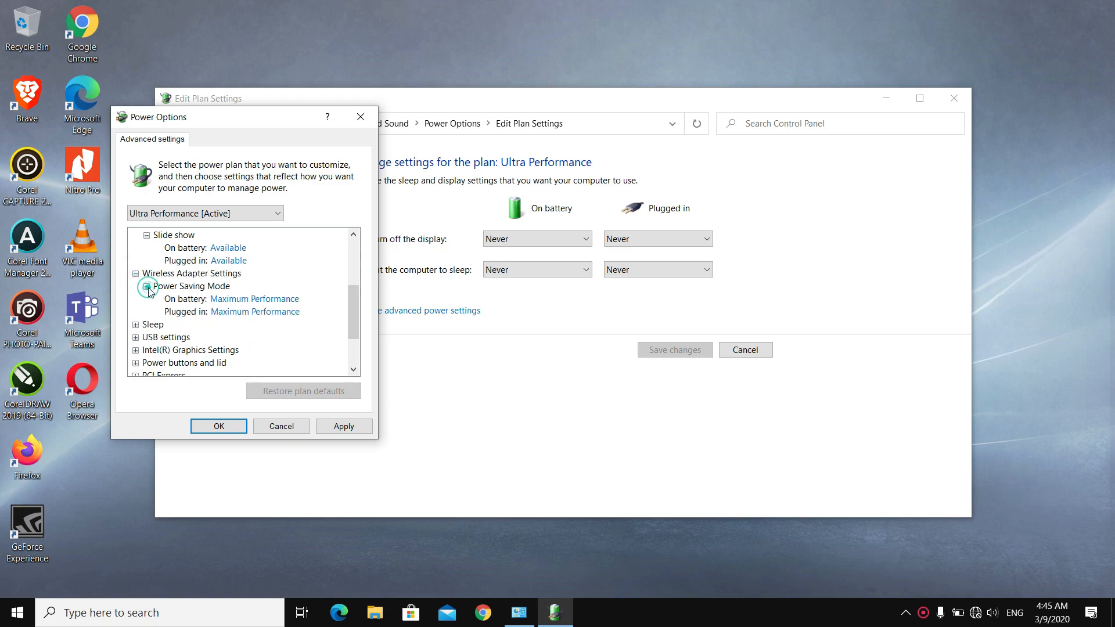
pyautogui.scroll(-1, 256, 295)
# Expand all the Sleep settings and set Allow wake timers on battery to Enable.
pyautogui.click(136, 286)
pyautogui.click(146, 298)
pyautogui.scroll(-1, 149, 300)
pyautogui.click(146, 298)
pyautogui.scroll(-1, 149, 300)
pyautogui.click(147, 299)
pyautogui.scroll(-1, 197, 327)
pyautogui.click(146, 299)
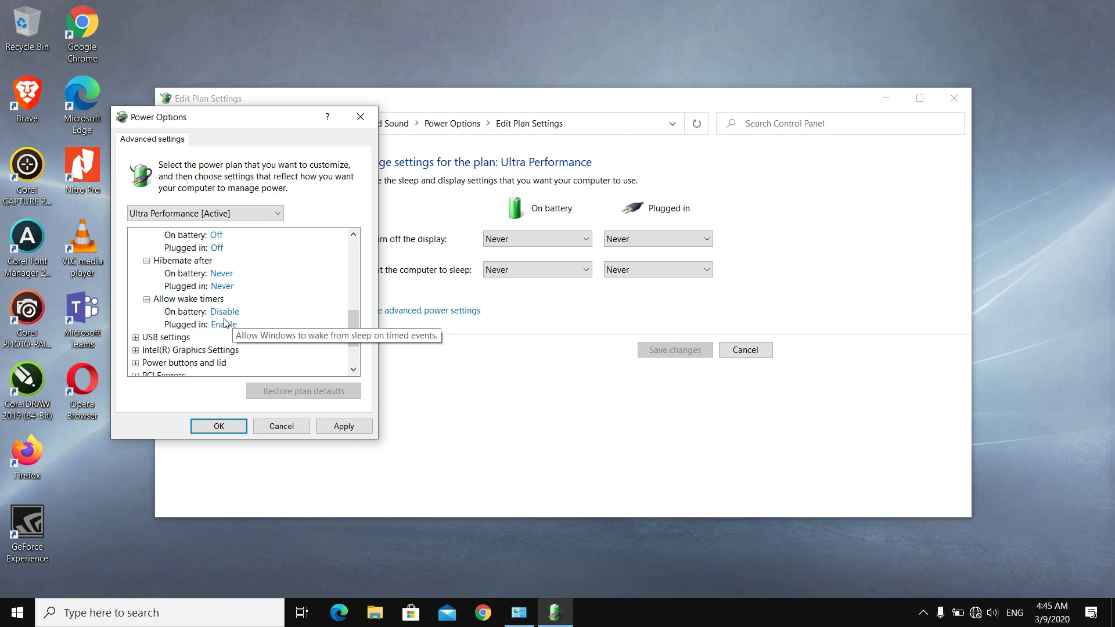
pyautogui.scroll(-1, 225, 323)
pyautogui.click(223, 275)
pyautogui.click(224, 274)
pyautogui.click(230, 296)
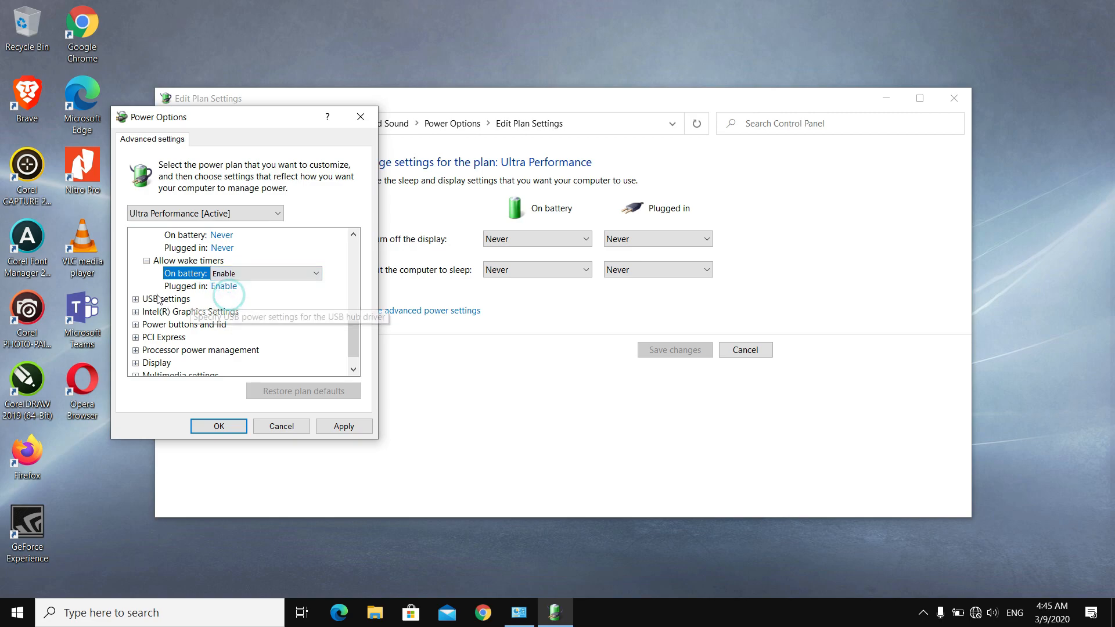
# Review the USB selective suspend, Intel graphics power plan, and power buttons and lid settings.
pyautogui.click(135, 299)
pyautogui.click(147, 312)
pyautogui.scroll(-1, 298, 322)
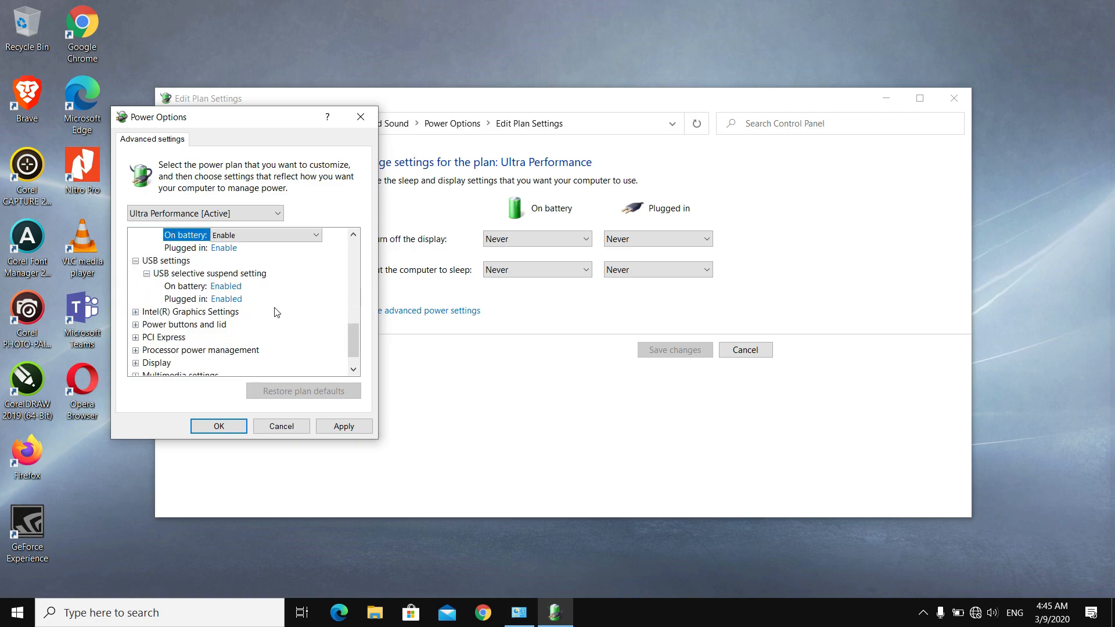
pyautogui.scroll(-1, 300, 317)
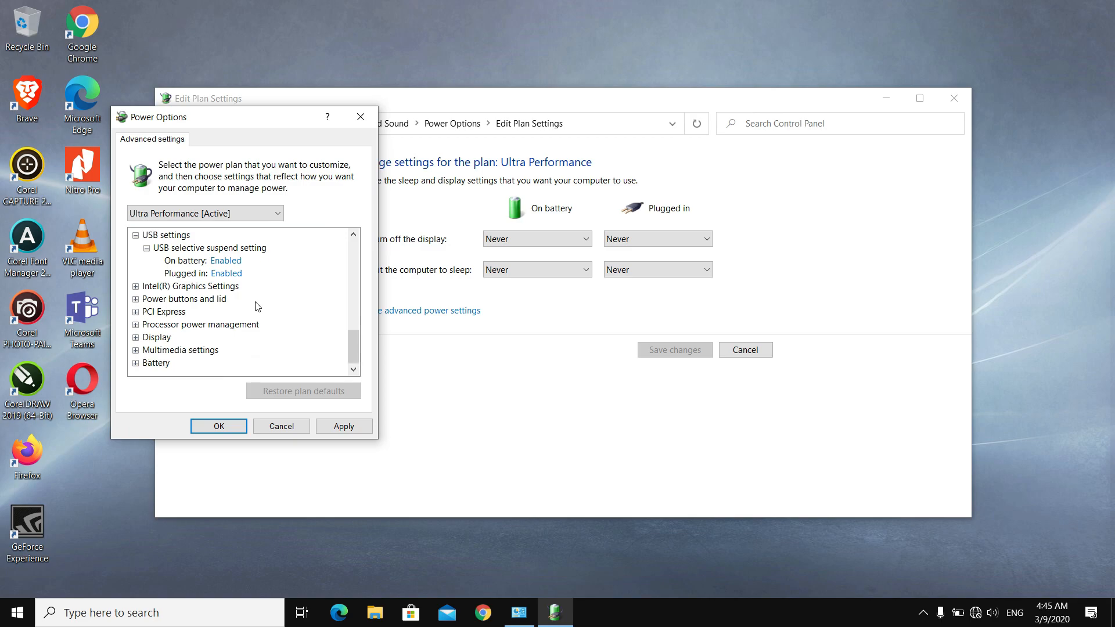
pyautogui.click(136, 286)
pyautogui.click(146, 299)
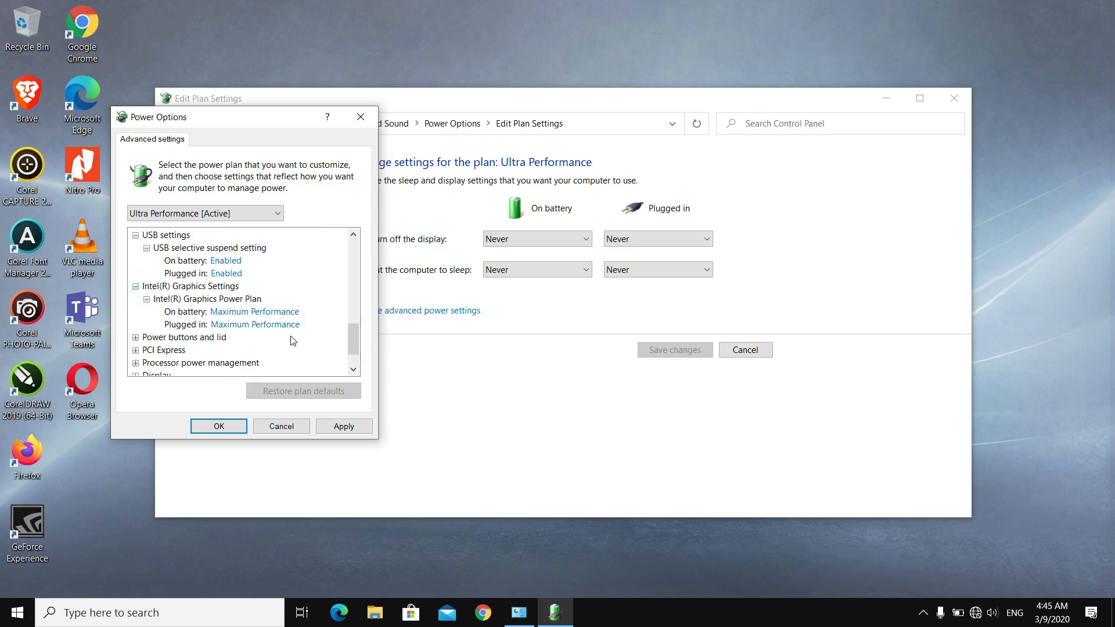
pyautogui.scroll(-1, 300, 346)
pyautogui.click(135, 299)
pyautogui.click(146, 312)
pyautogui.scroll(-1, 162, 319)
pyautogui.click(147, 312)
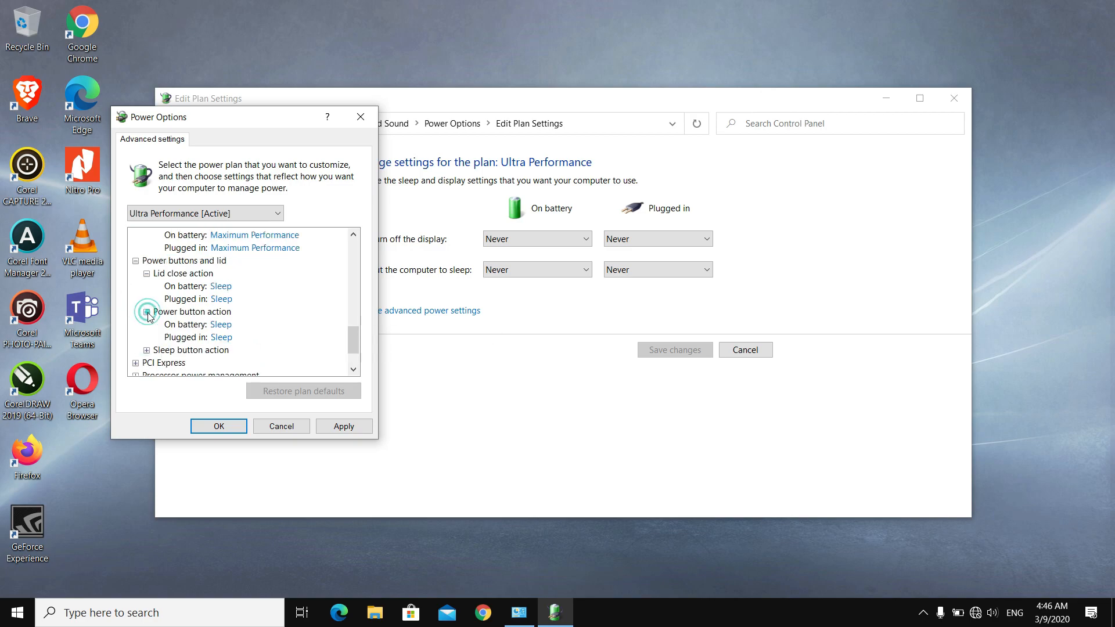
pyautogui.scroll(-1, 146, 314)
pyautogui.click(146, 312)
pyautogui.scroll(-1, 147, 314)
# Try Maximum power savings for PCI Express Link State Power Management on battery, and return it to Off.
pyautogui.click(136, 312)
pyautogui.click(146, 325)
pyautogui.scroll(-1, 275, 335)
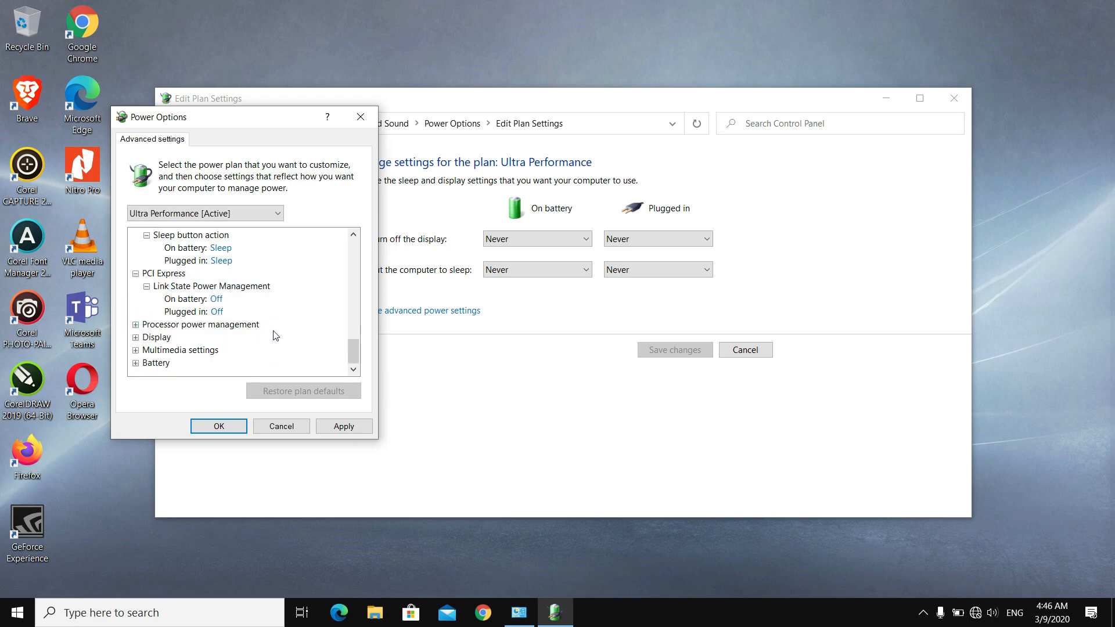
pyautogui.click(222, 301)
pyautogui.click(226, 301)
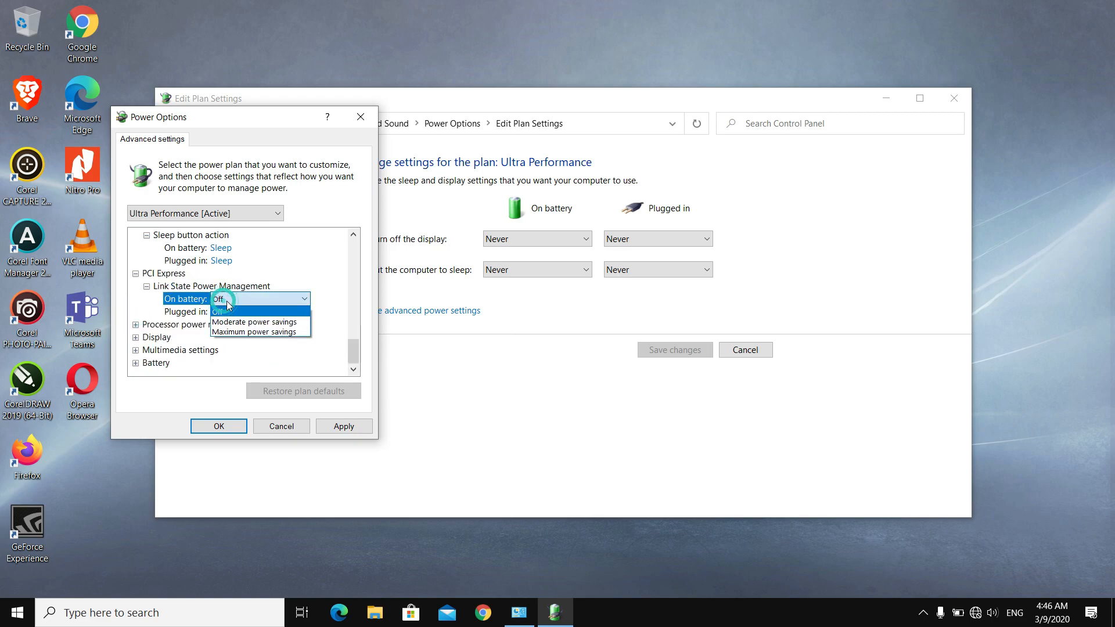
pyautogui.click(250, 332)
pyautogui.click(262, 299)
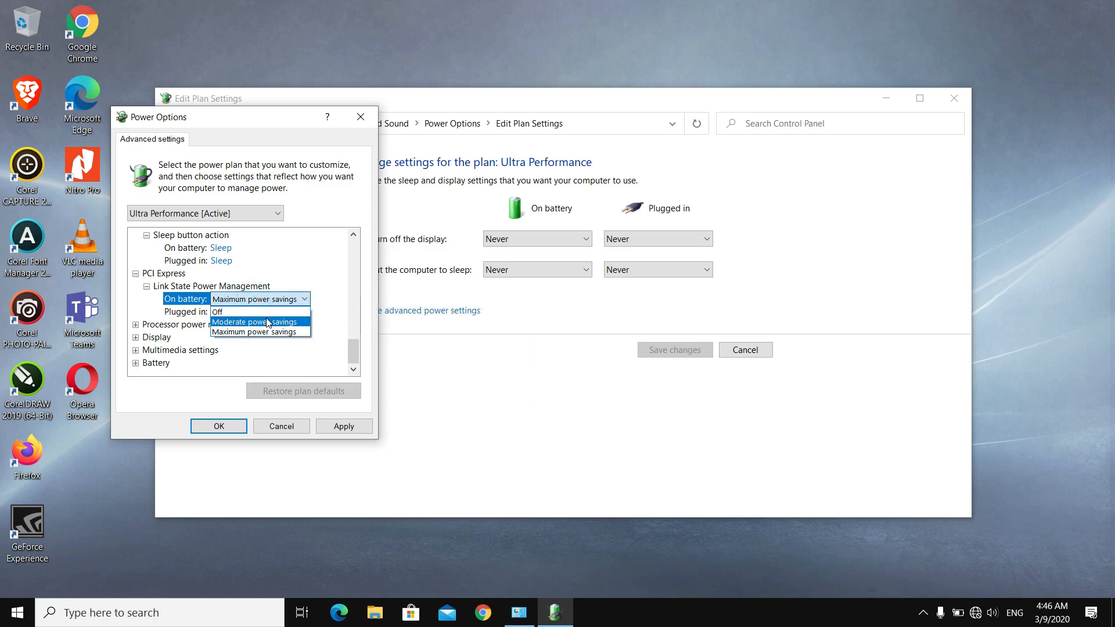
pyautogui.click(255, 312)
# Set the minimum processor state on battery to 100% under Processor power management.
pyautogui.click(135, 325)
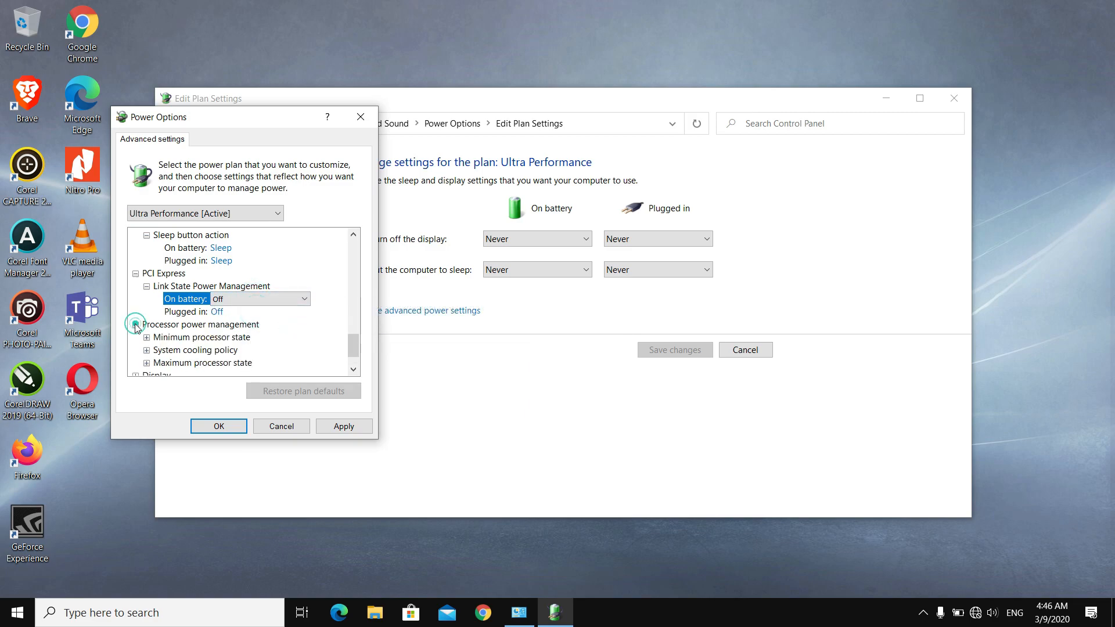
pyautogui.scroll(-1, 135, 324)
pyautogui.click(147, 299)
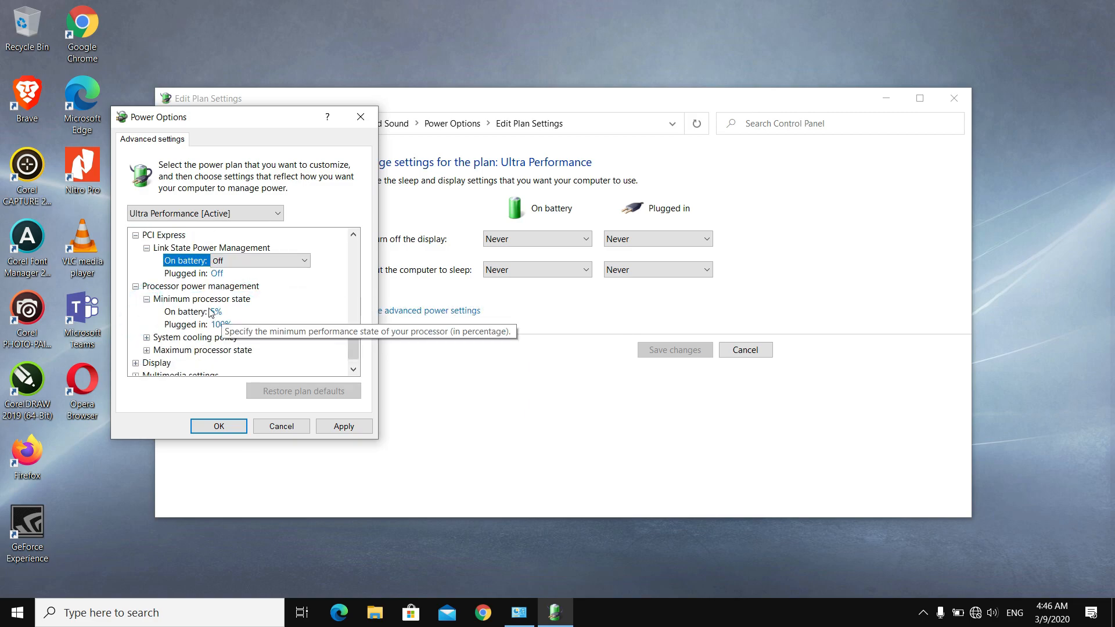
pyautogui.click(213, 312)
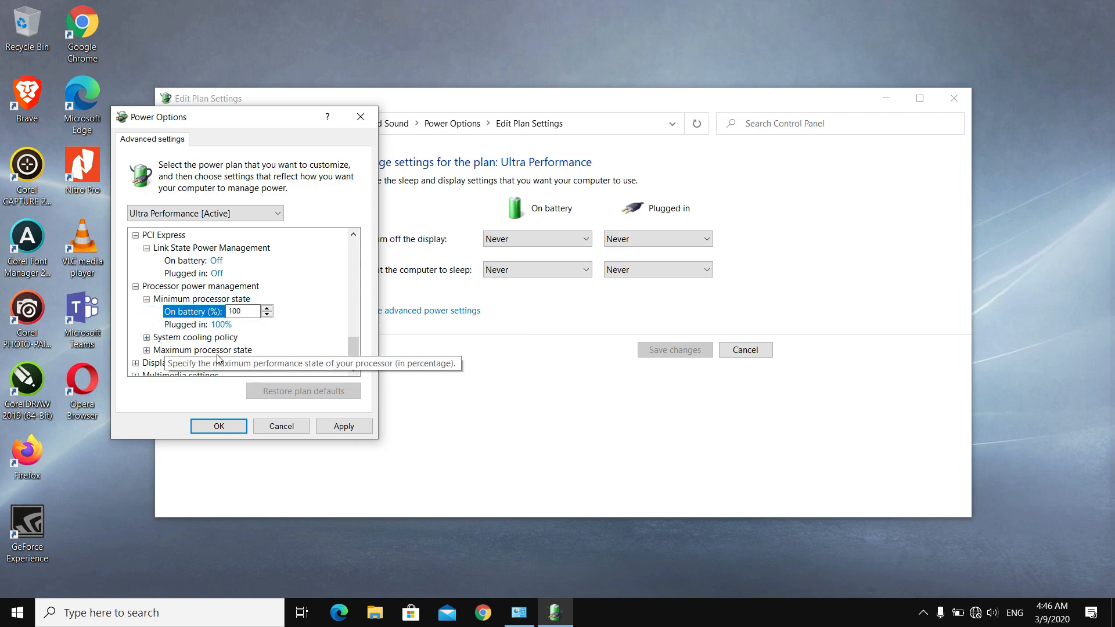
# Review the system cooling policy, maximum processor state and display turn-off settings for battery and plugged in.
pyautogui.click(177, 337)
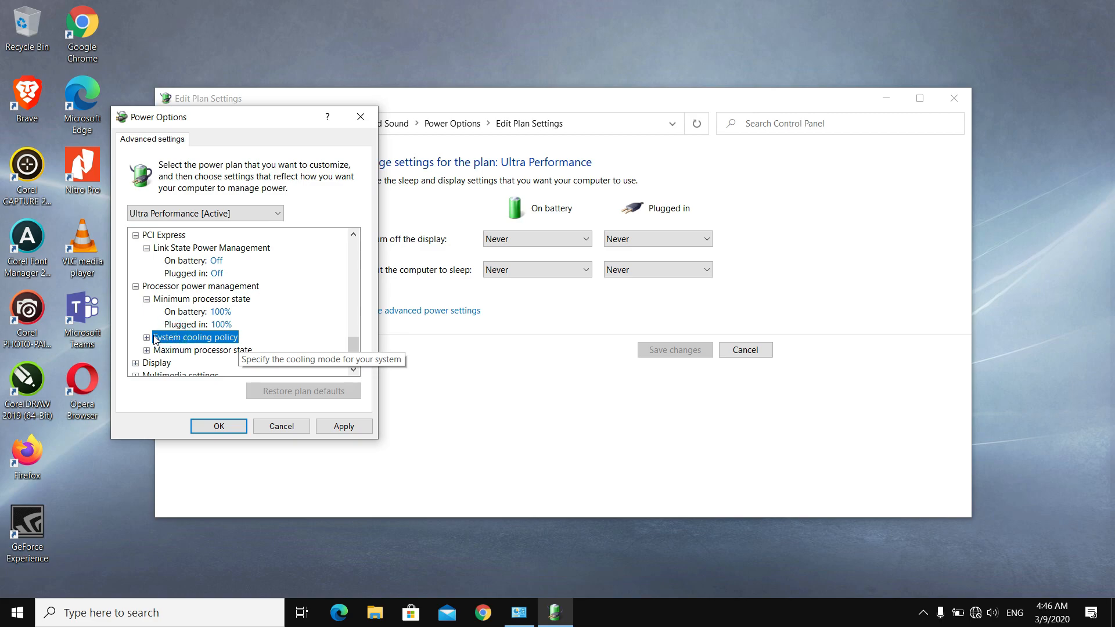
pyautogui.doubleClick(156, 340)
pyautogui.scroll(-2, 166, 328)
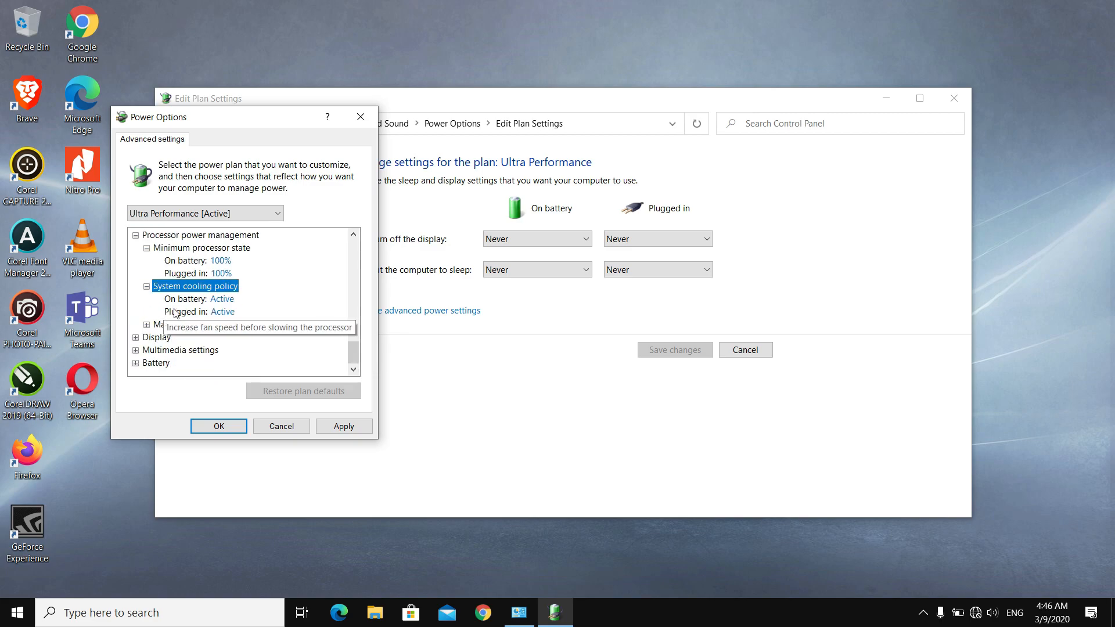
pyautogui.click(175, 313)
pyautogui.click(230, 313)
pyautogui.click(147, 327)
pyautogui.click(136, 337)
pyautogui.click(136, 337)
pyautogui.click(136, 337)
pyautogui.click(146, 350)
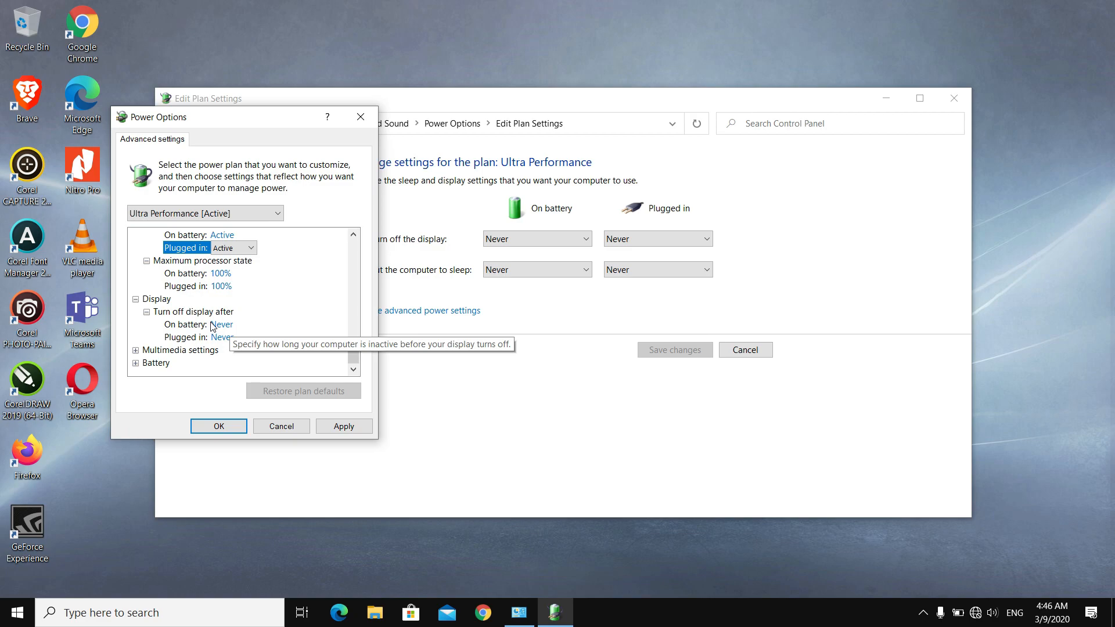
# Review the When sharing media settings under Multimedia settings, including the available plugged-in options.
pyautogui.click(143, 350)
pyautogui.click(135, 350)
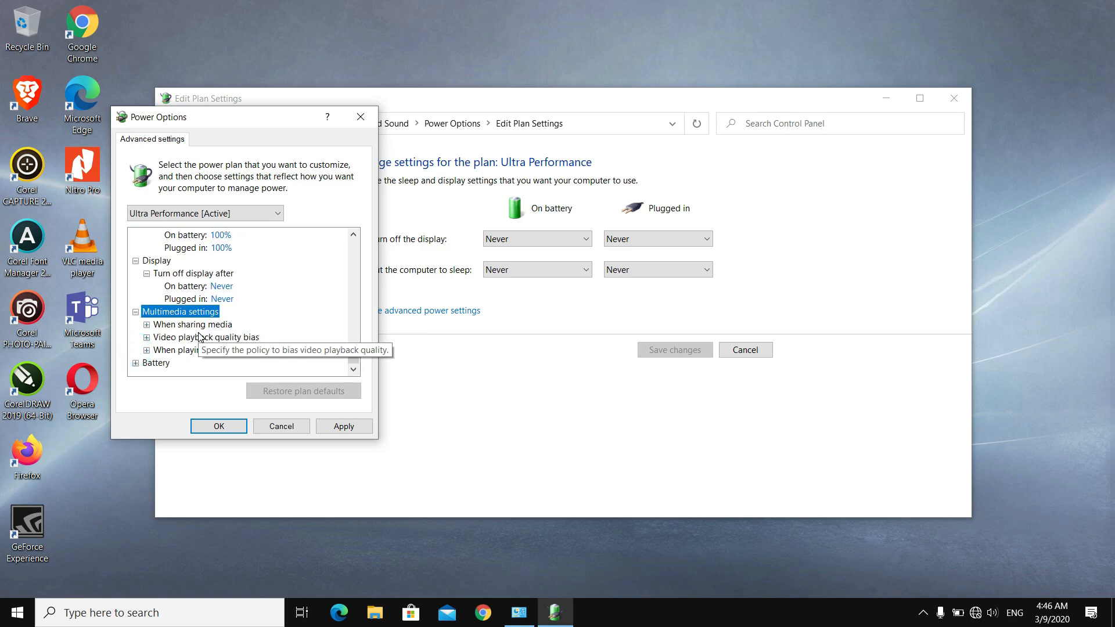
pyautogui.click(148, 326)
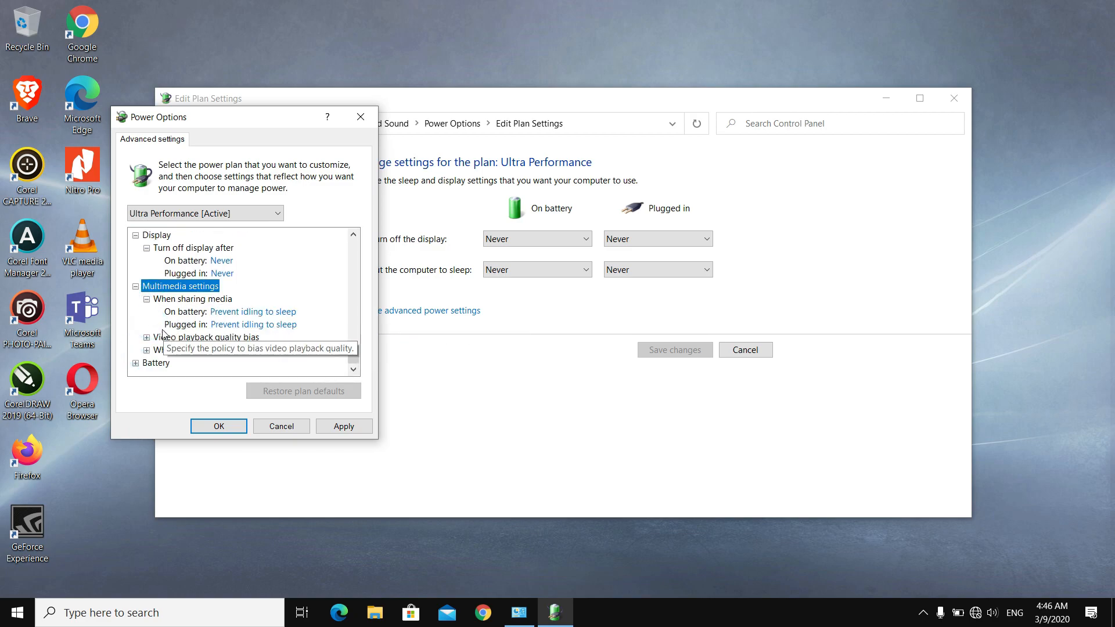
pyautogui.click(235, 325)
pyautogui.click(237, 326)
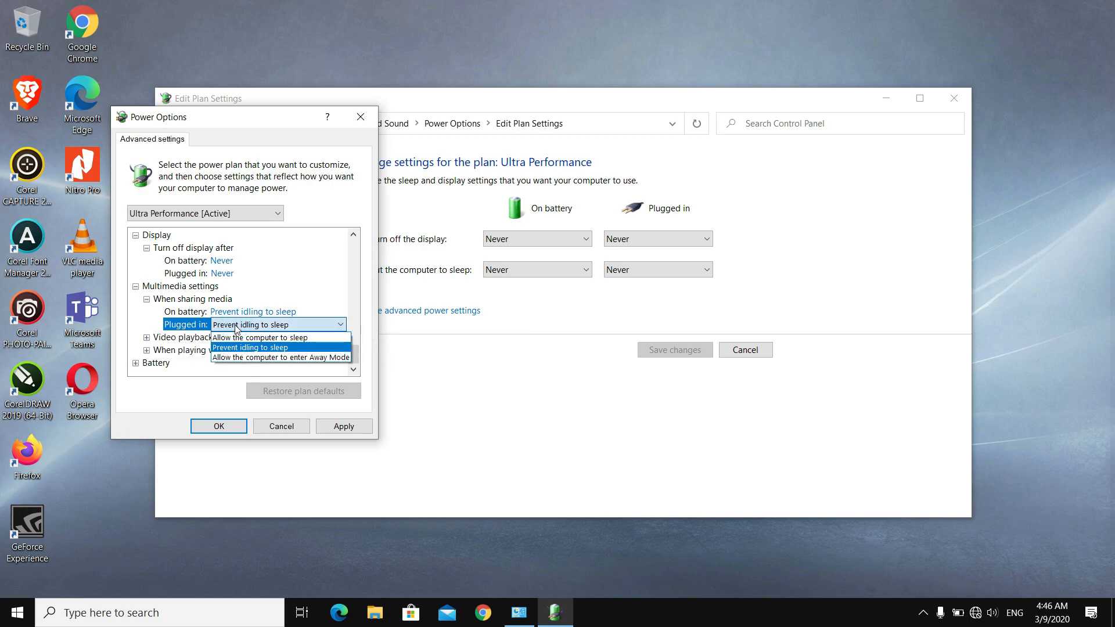
pyautogui.click(236, 327)
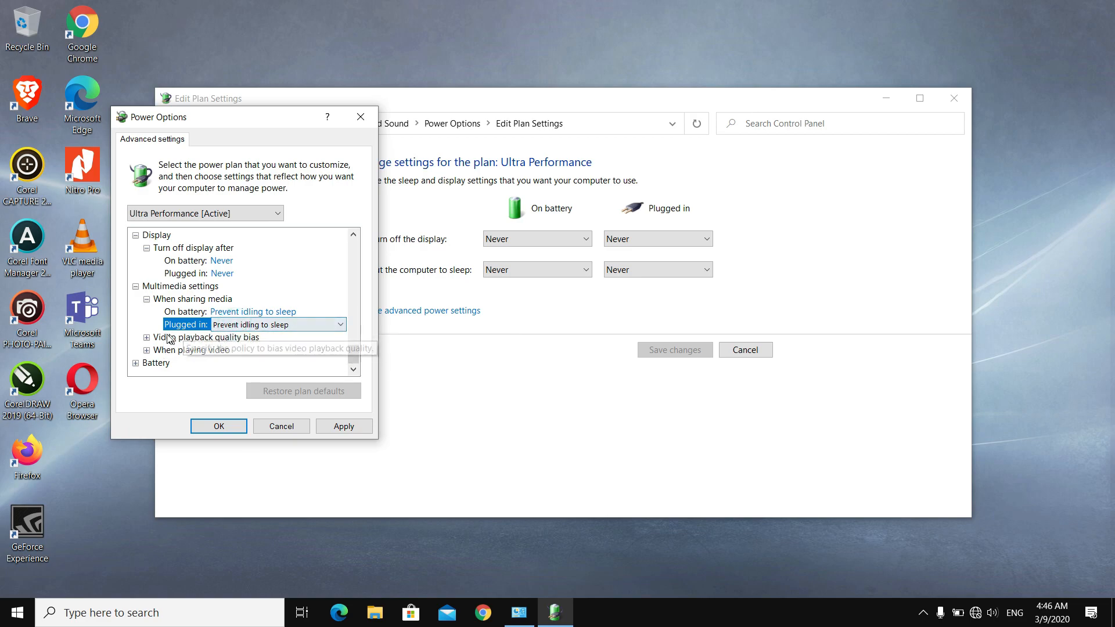
# Set Video playback quality bias on battery to Video playback performance bias, and keep the same option for plugged in.
pyautogui.click(147, 338)
pyautogui.scroll(-1, 168, 339)
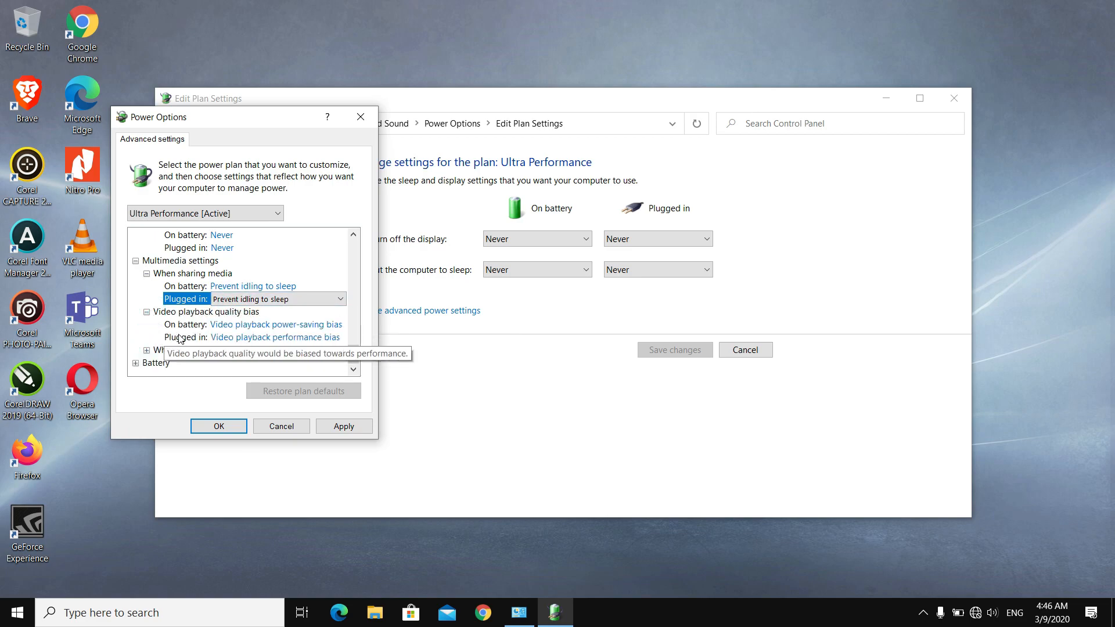
pyautogui.click(273, 324)
pyautogui.click(273, 324)
pyautogui.click(273, 346)
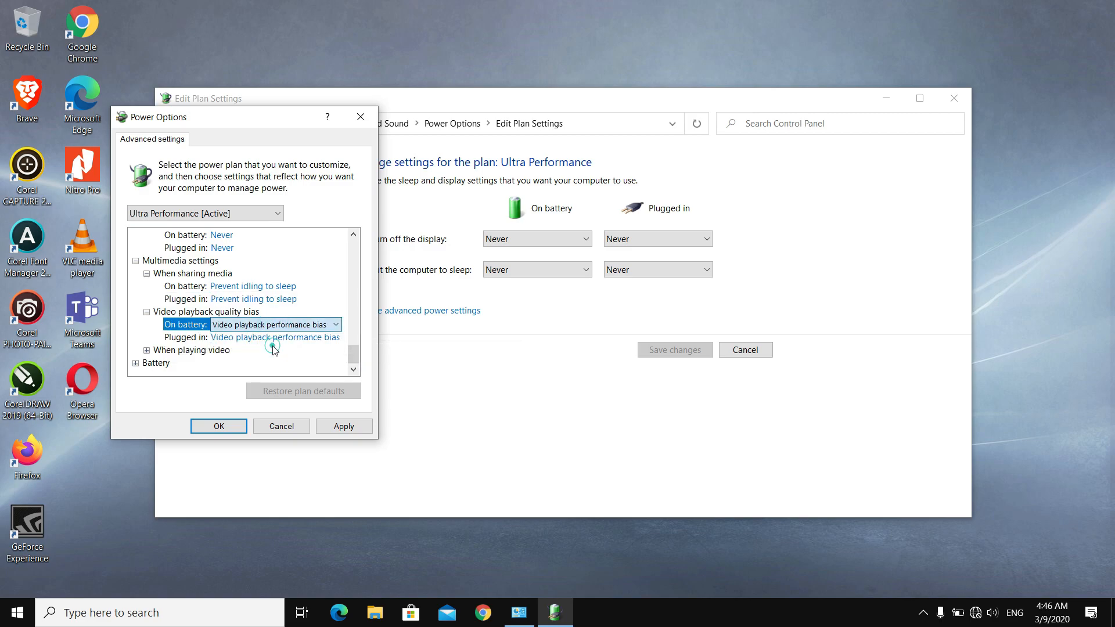
pyautogui.click(250, 338)
pyautogui.click(249, 338)
pyautogui.click(250, 360)
# Review the When playing video options on battery and the list of Battery settings.
pyautogui.scroll(-1, 243, 336)
pyautogui.click(273, 337)
pyautogui.click(278, 339)
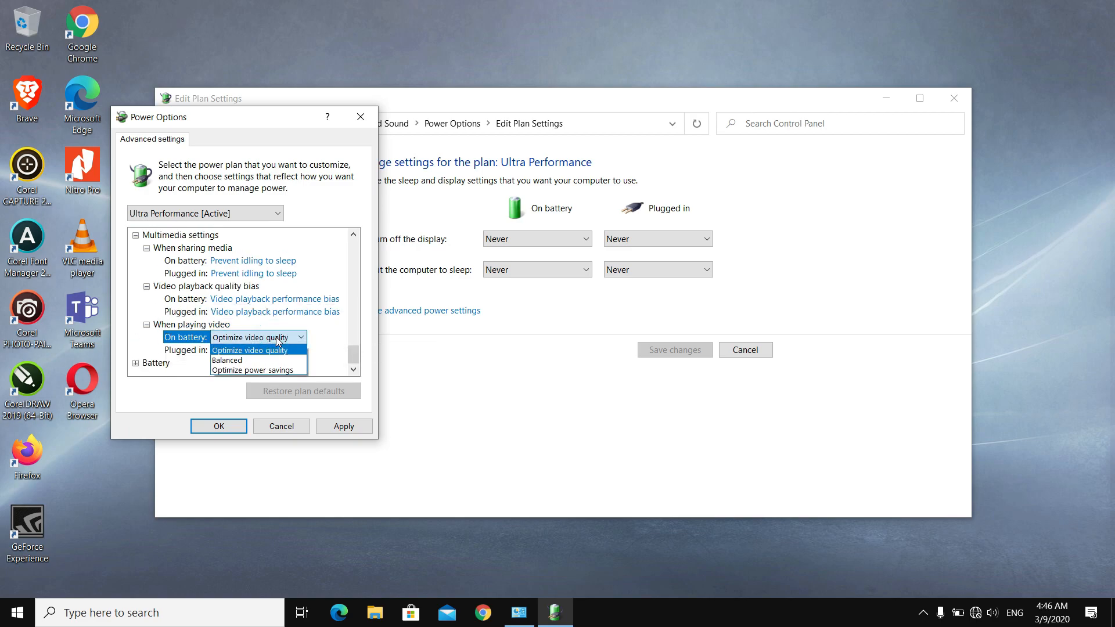
pyautogui.click(277, 337)
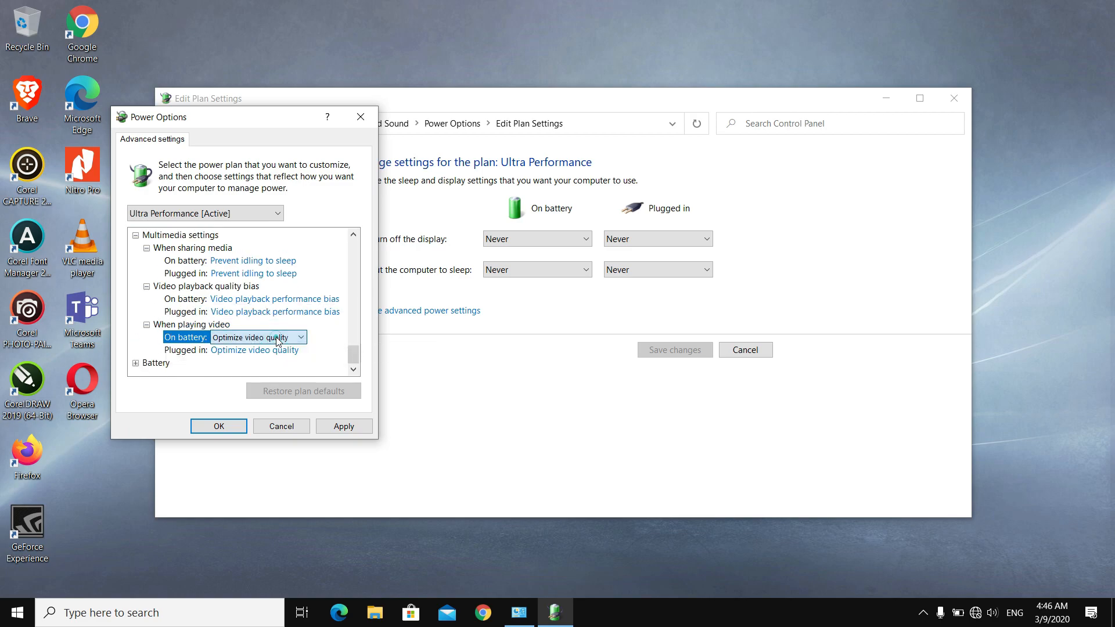
pyautogui.click(136, 363)
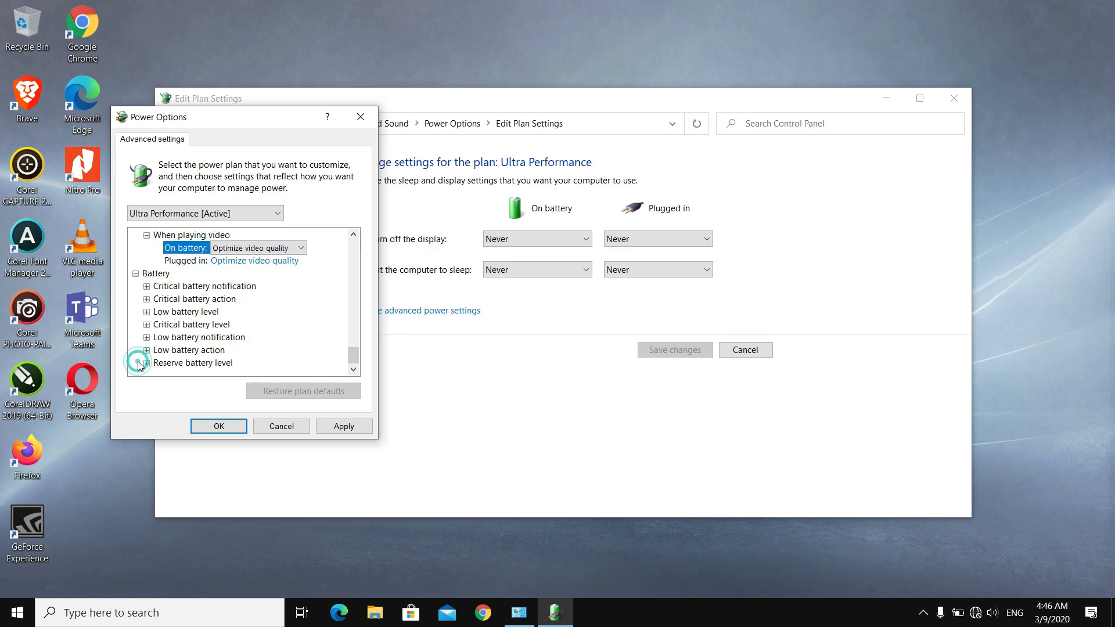
# Apply and confirm the advanced power settings, and close the plan settings window.
pyautogui.click(339, 427)
pyautogui.click(237, 430)
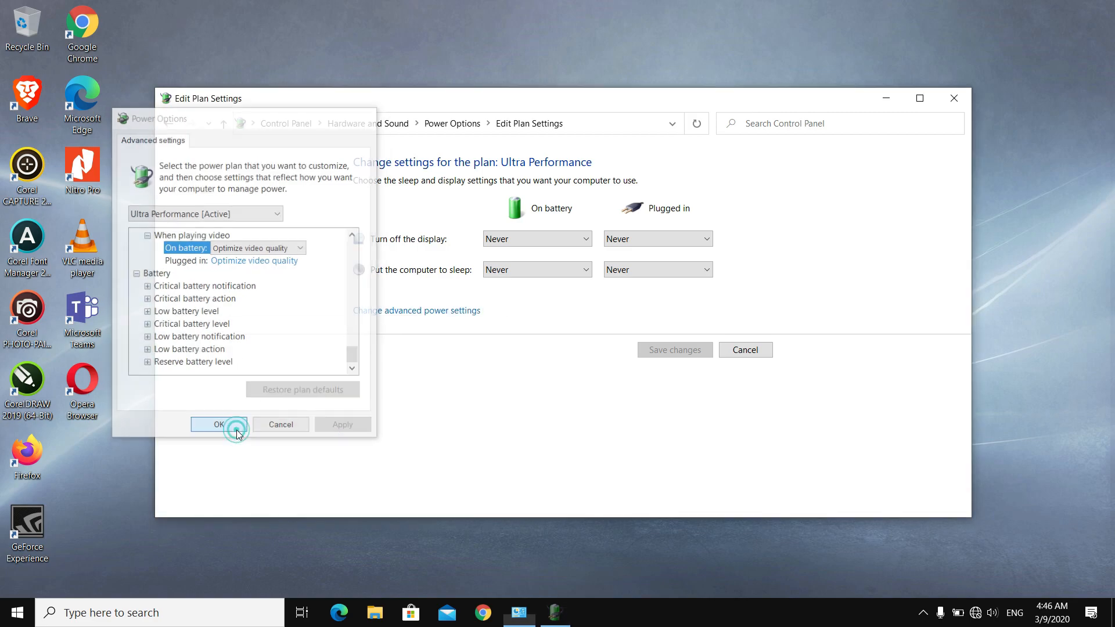
pyautogui.click(964, 102)
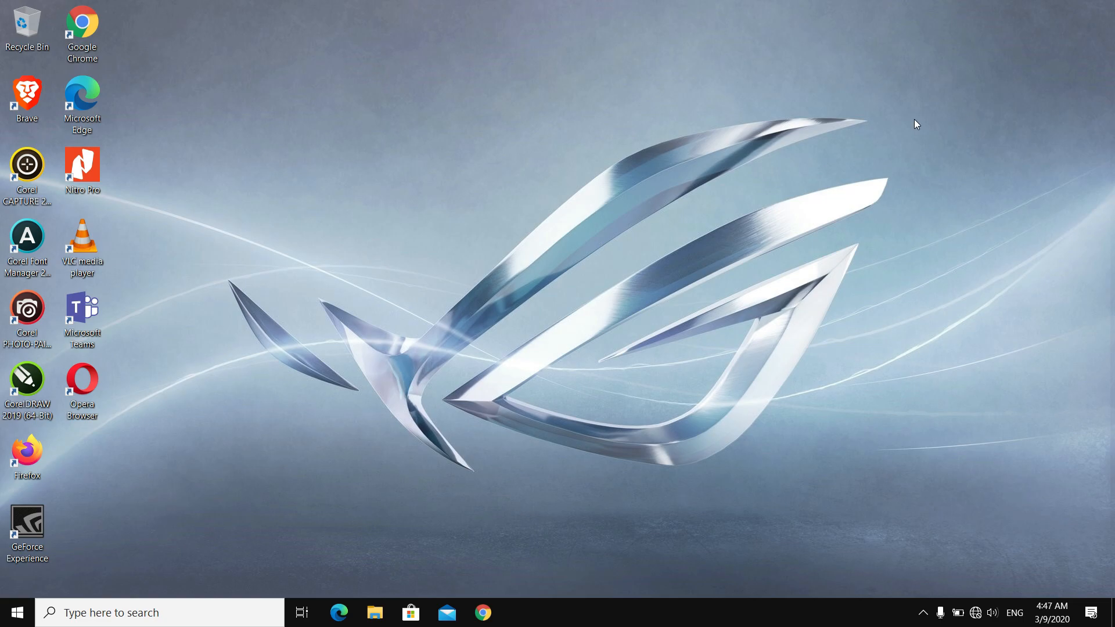
# Open Task Manager, move its window toward the middle of the desktop, and show the startup apps.
pyautogui.rightClick(572, 617)
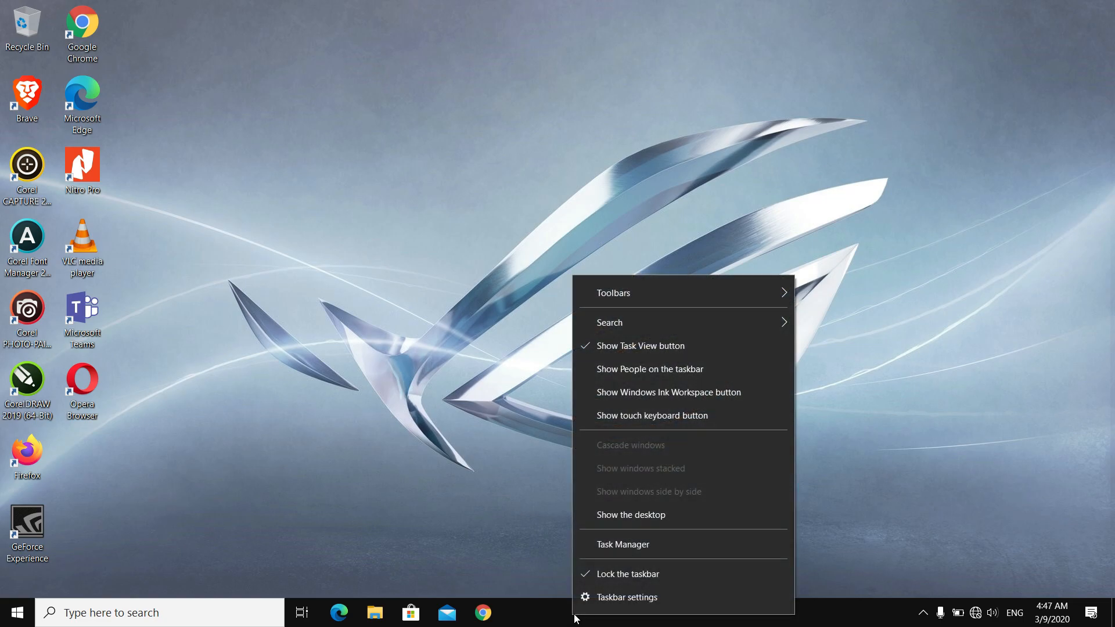
pyautogui.click(620, 551)
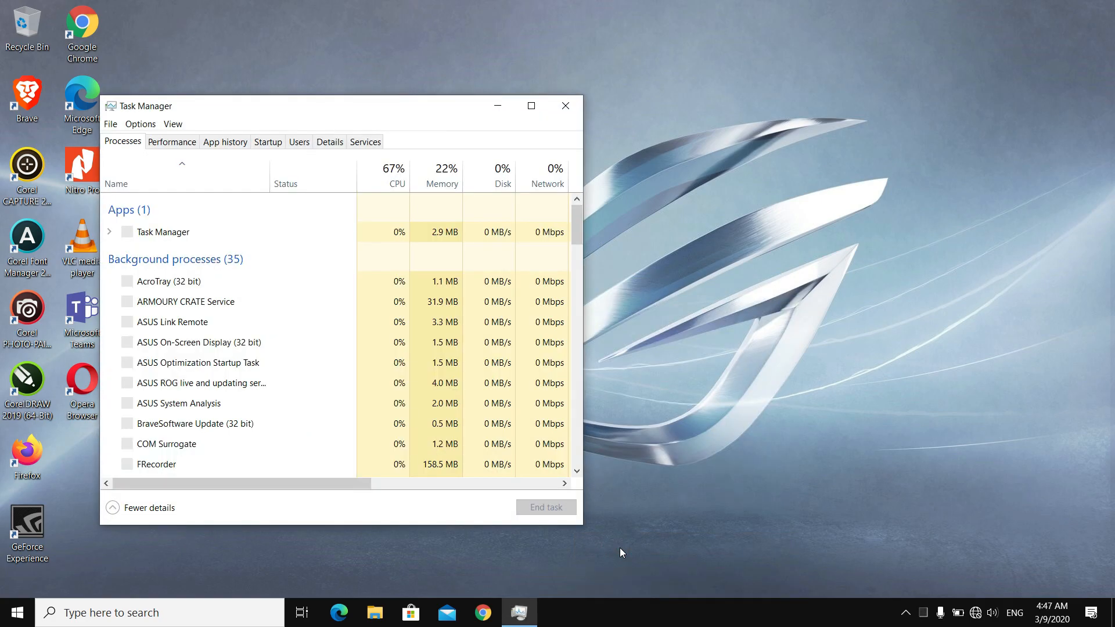
pyautogui.moveTo(340, 108); pyautogui.dragTo(563, 102)
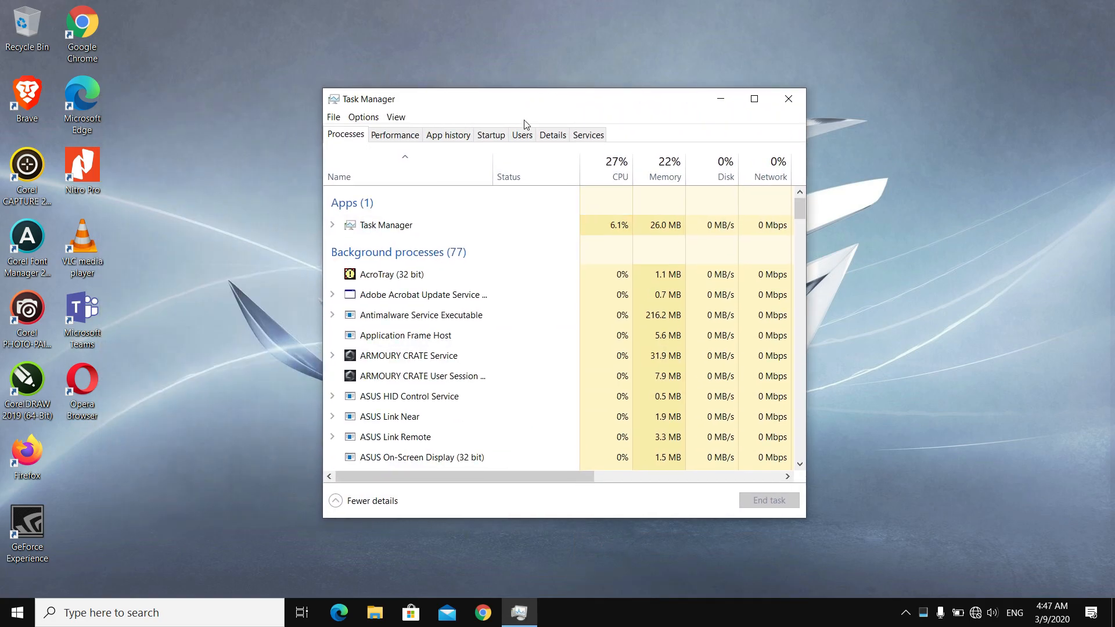
pyautogui.click(497, 136)
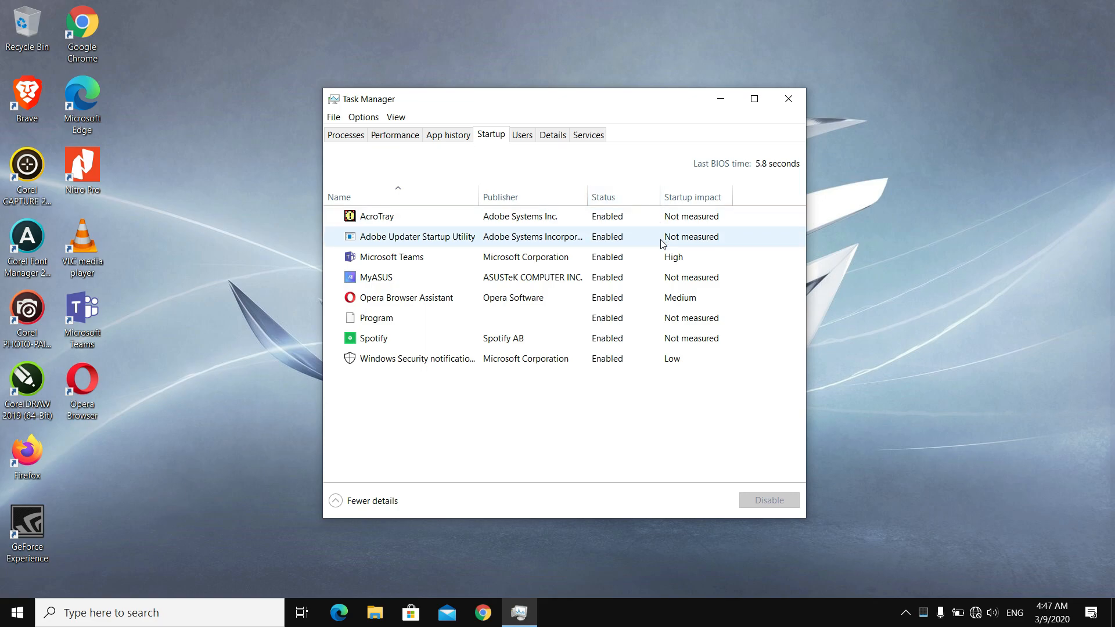
# Disable Adobe Updater Startup Utility, Microsoft Teams, Opera Browser Assistant and Spotify at startup, and close Task Manager.
pyautogui.click(387, 240)
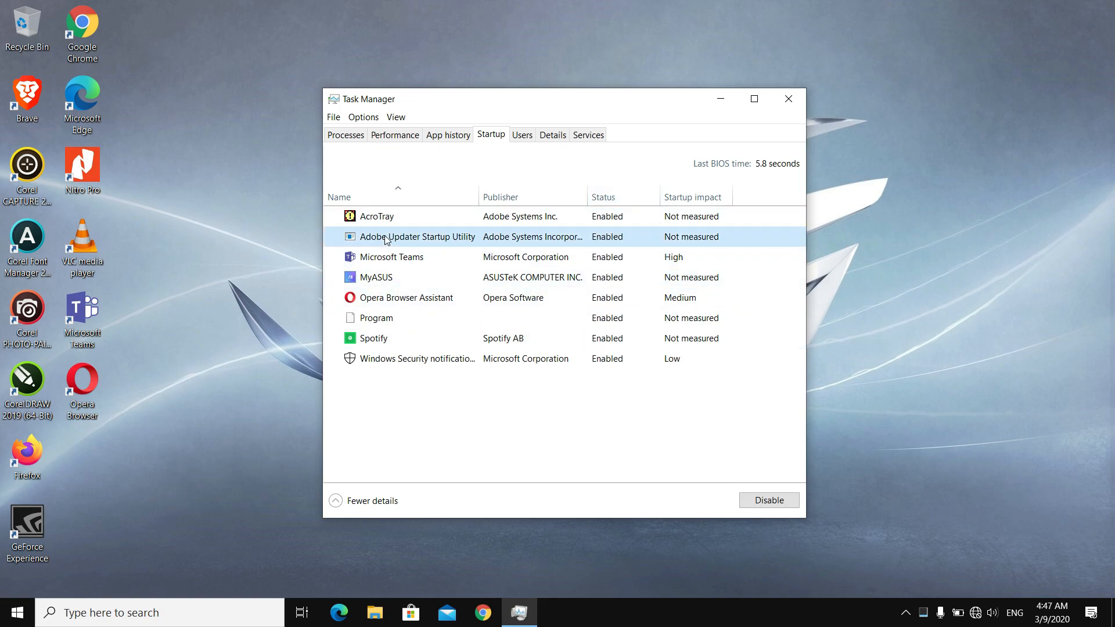
pyautogui.click(771, 501)
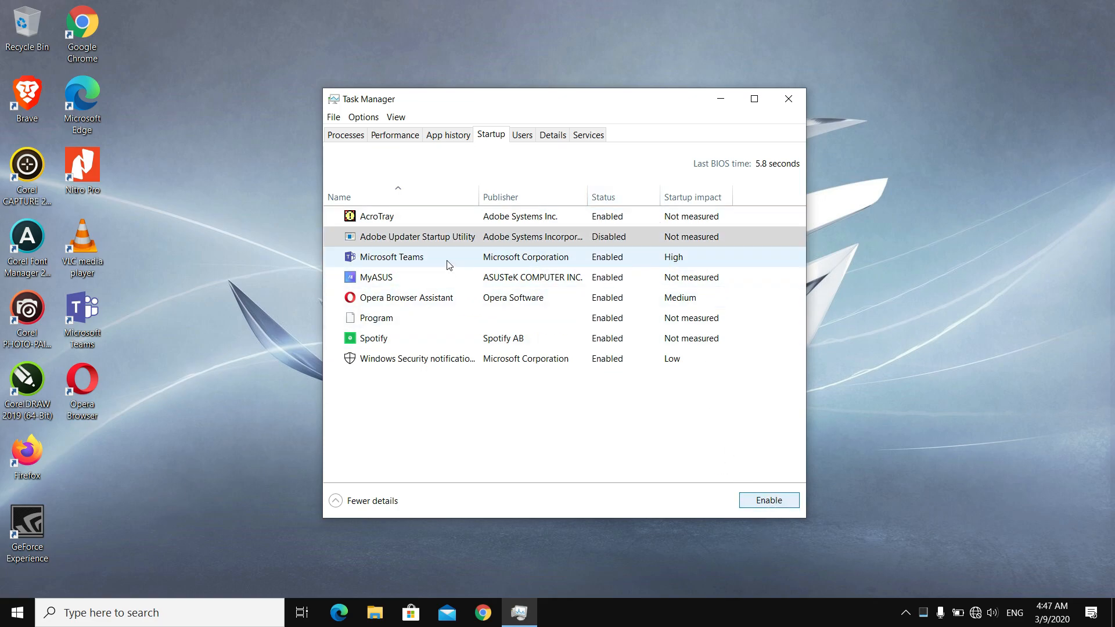
pyautogui.click(449, 262)
pyautogui.click(761, 503)
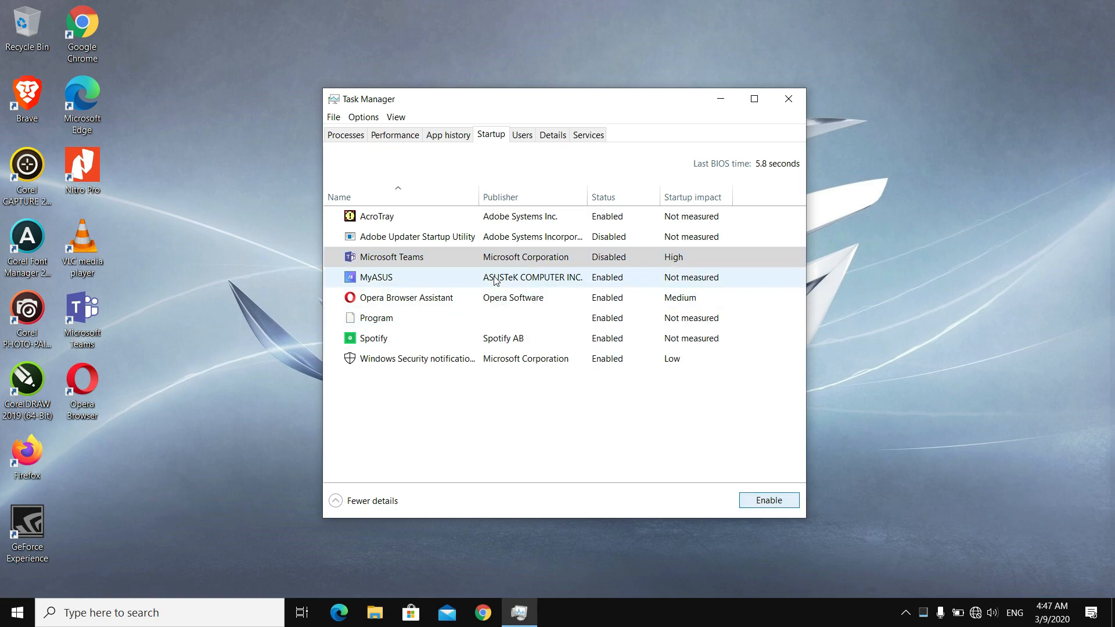
pyautogui.click(491, 299)
pyautogui.click(766, 500)
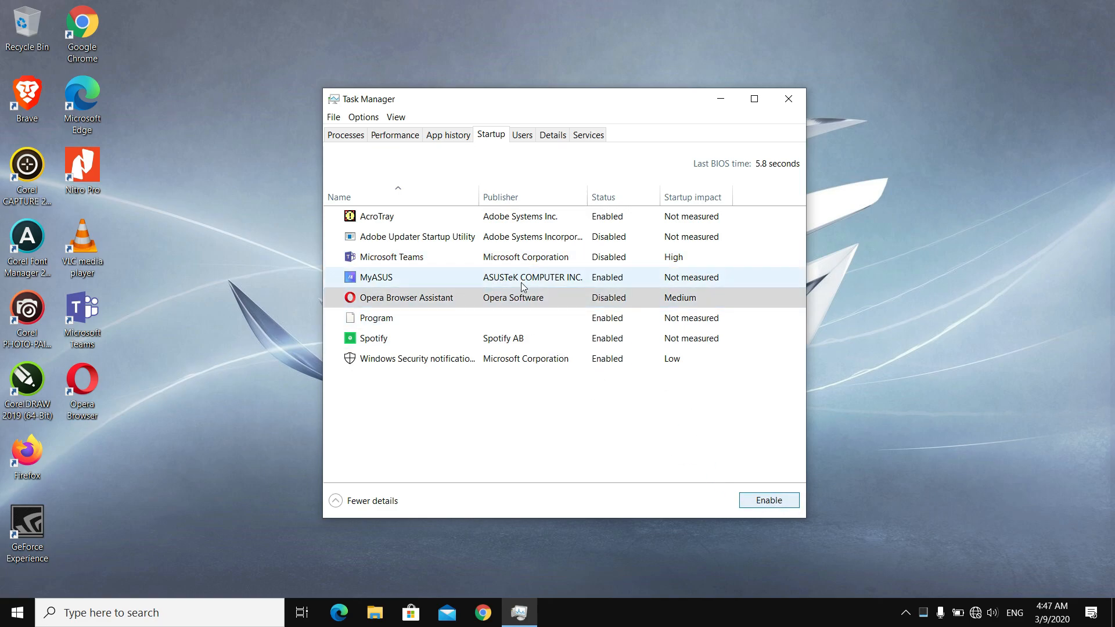
pyautogui.click(539, 342)
pyautogui.click(755, 501)
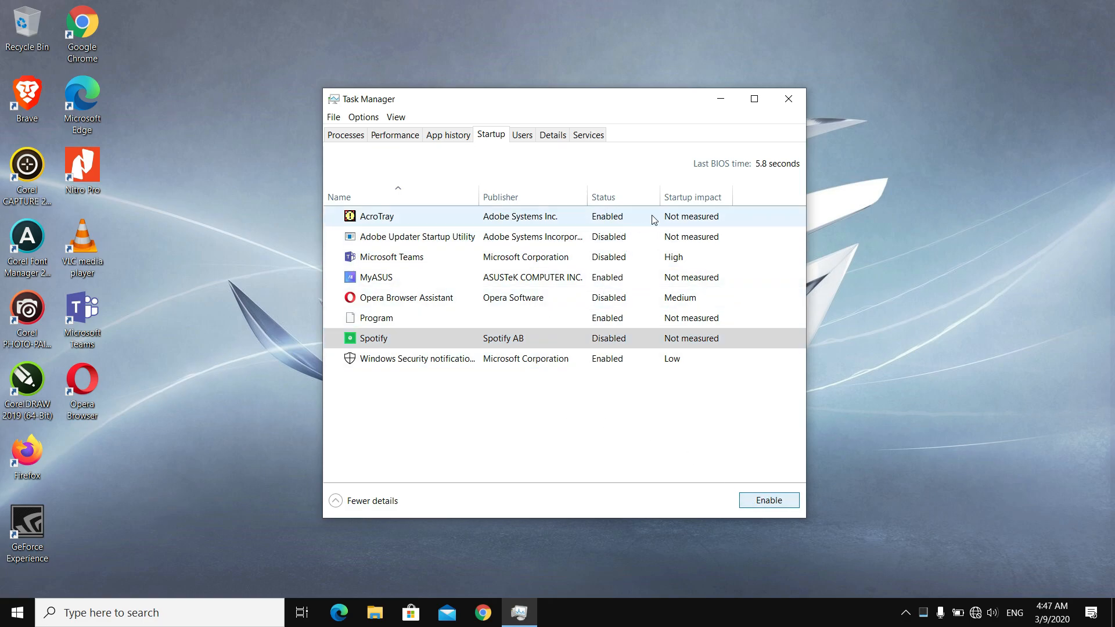
pyautogui.click(791, 103)
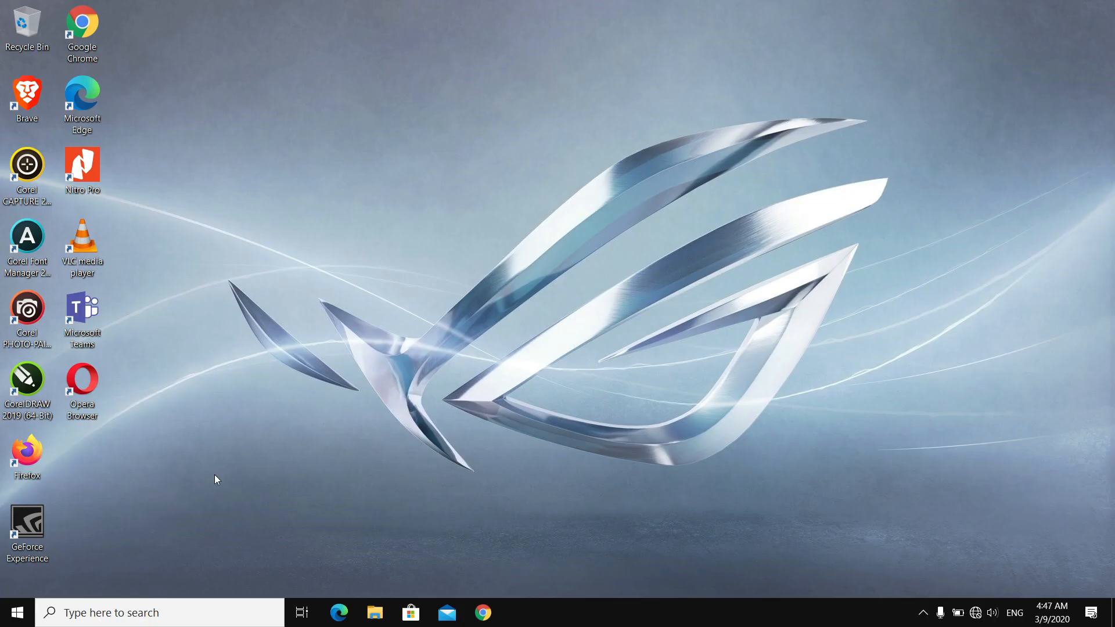
# Search Windows for "background" and open the Background apps system settings.
pyautogui.click(190, 615)
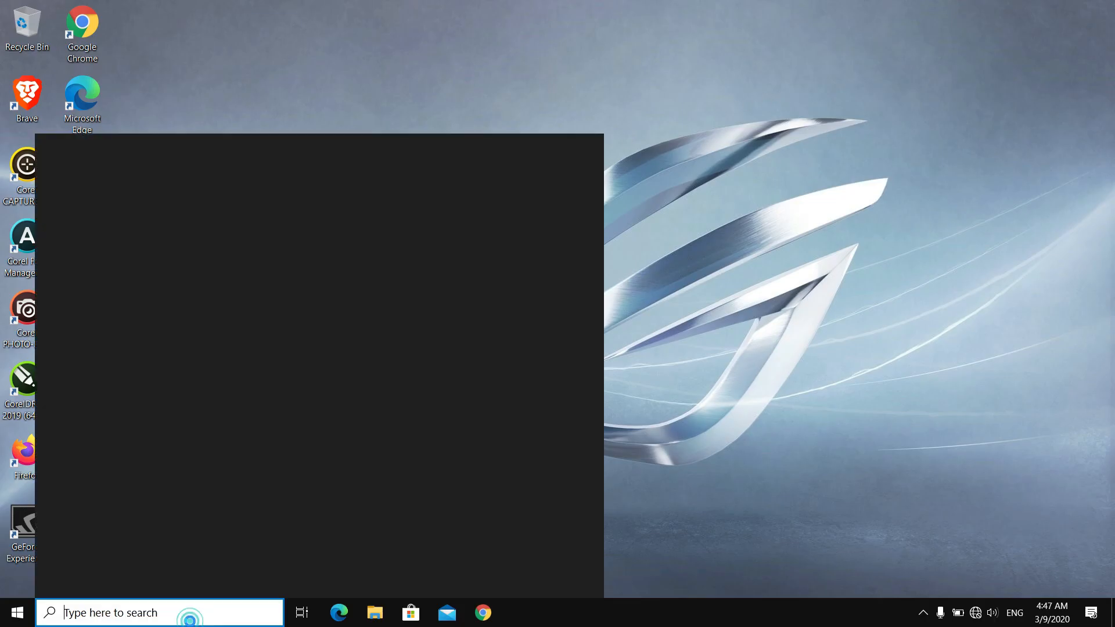
pyautogui.write('ba')
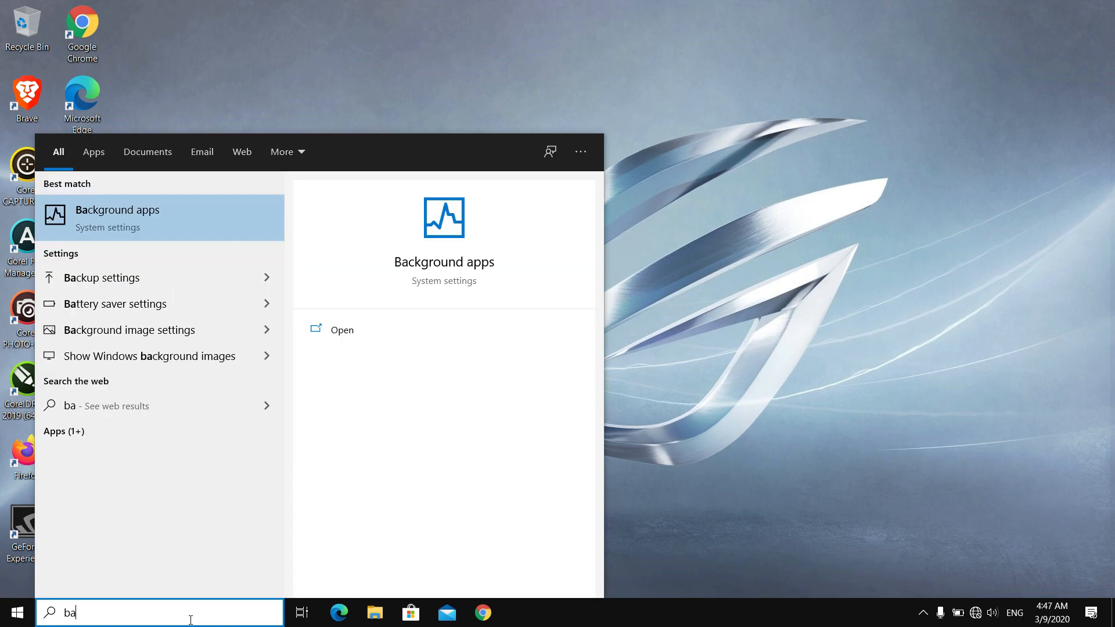
pyautogui.write('ckground')
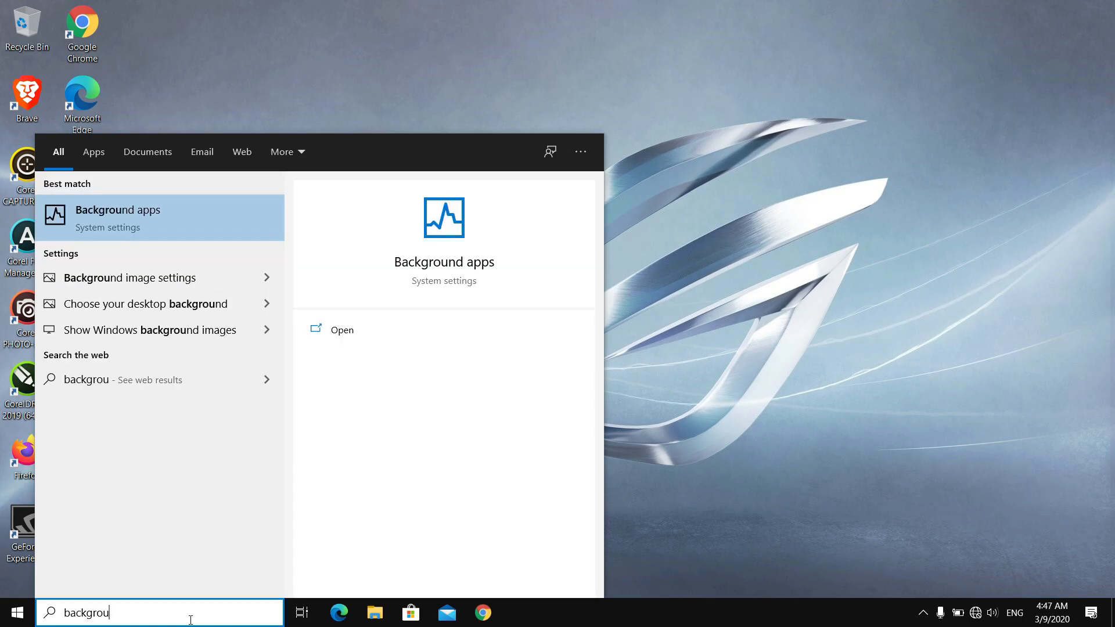
pyautogui.click(183, 225)
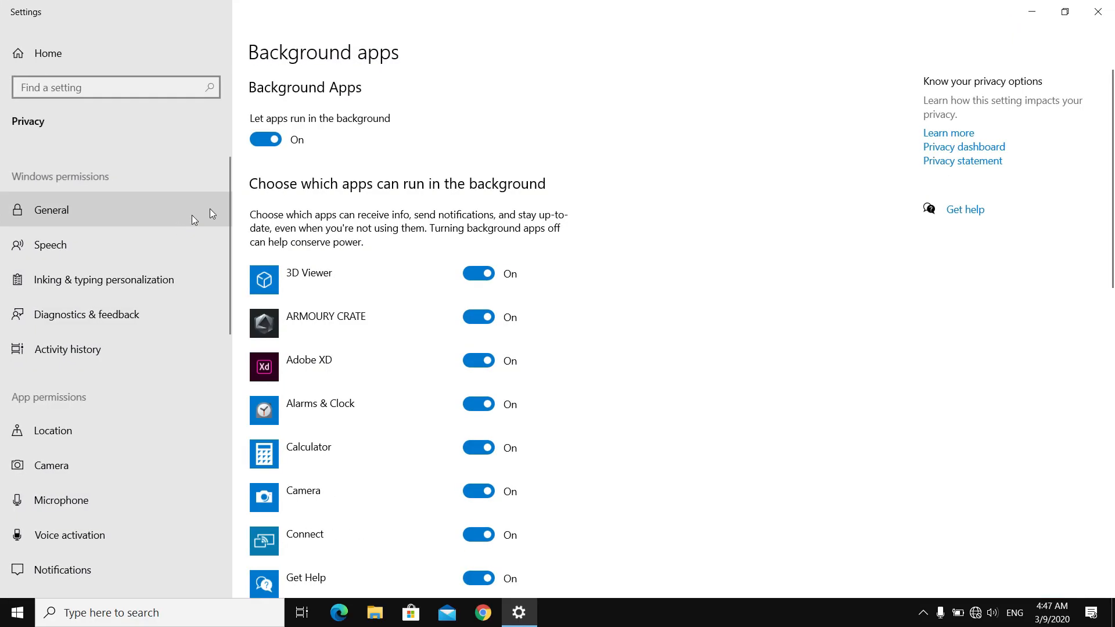
# Stop 3D Viewer, Adobe XD, Alarms & Clock, Calculator, Camera, Connect, Get Help and Groove Music from running in the background.
pyautogui.scroll(-3, 563, 188)
pyautogui.click(491, 185)
pyautogui.scroll(-3, 575, 199)
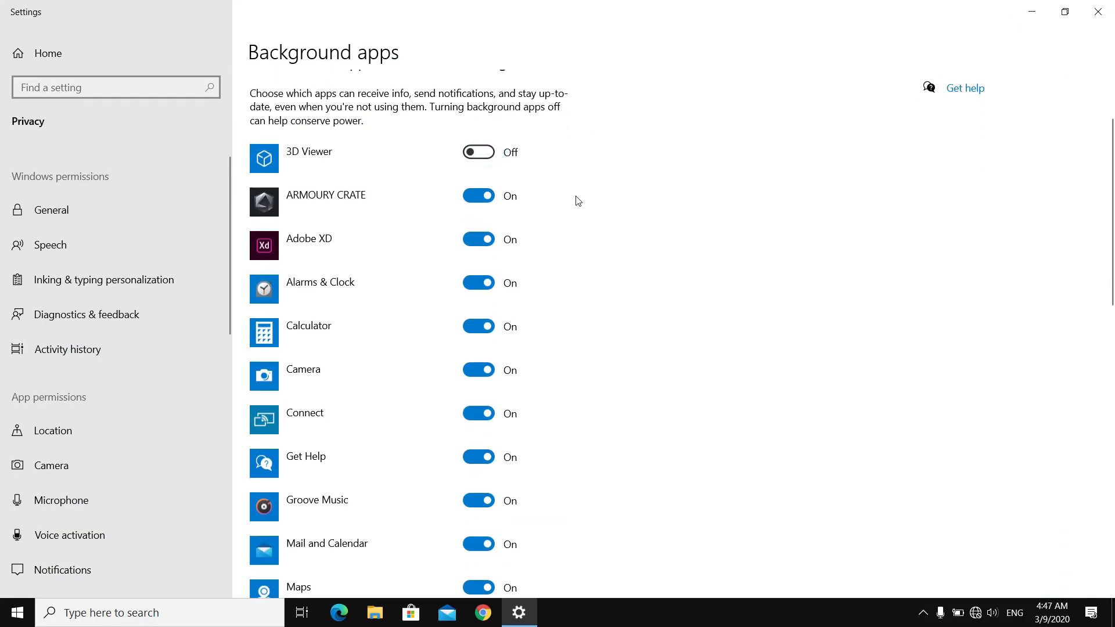
pyautogui.click(492, 102)
pyautogui.click(493, 137)
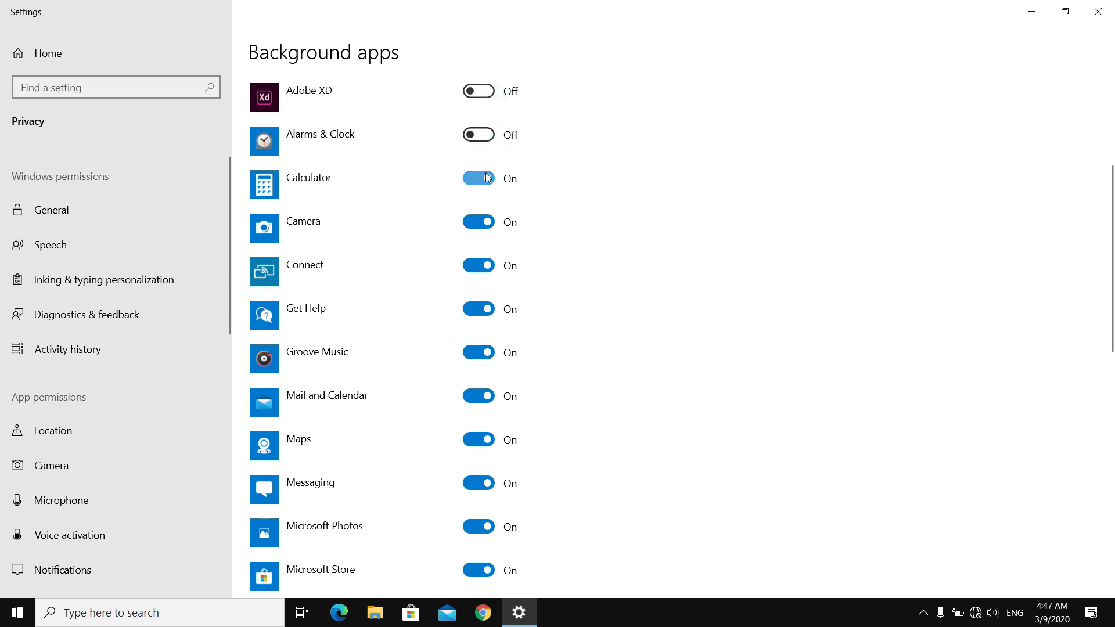
pyautogui.click(488, 223)
pyautogui.click(483, 273)
pyautogui.click(488, 319)
pyautogui.click(485, 352)
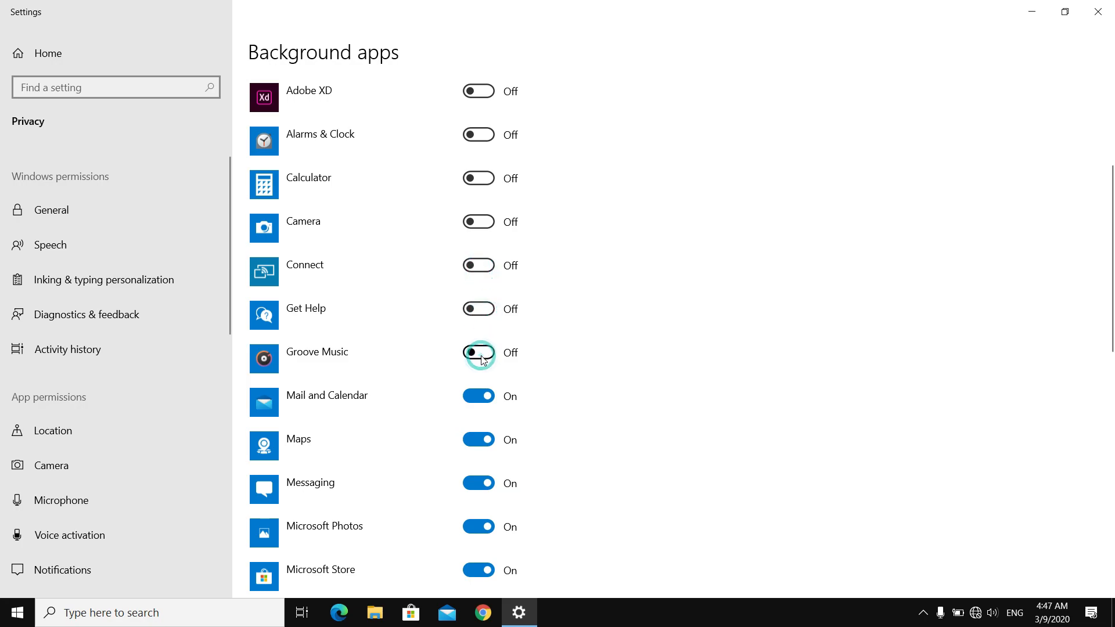
# Turn off background running for Mail and Calendar, Maps, Messaging, Microsoft Photos, Movies & TV, Paint 3D and People.
pyautogui.click(484, 402)
pyautogui.click(483, 442)
pyautogui.click(479, 487)
pyautogui.click(477, 525)
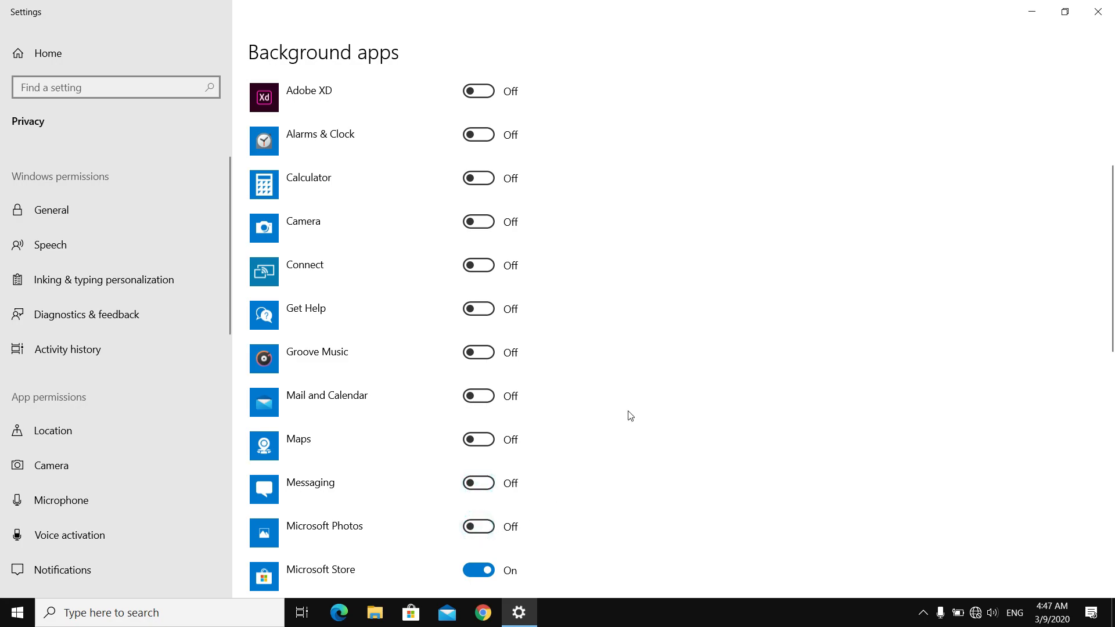
pyautogui.scroll(-5, 627, 415)
pyautogui.click(489, 257)
pyautogui.click(493, 394)
pyautogui.click(480, 430)
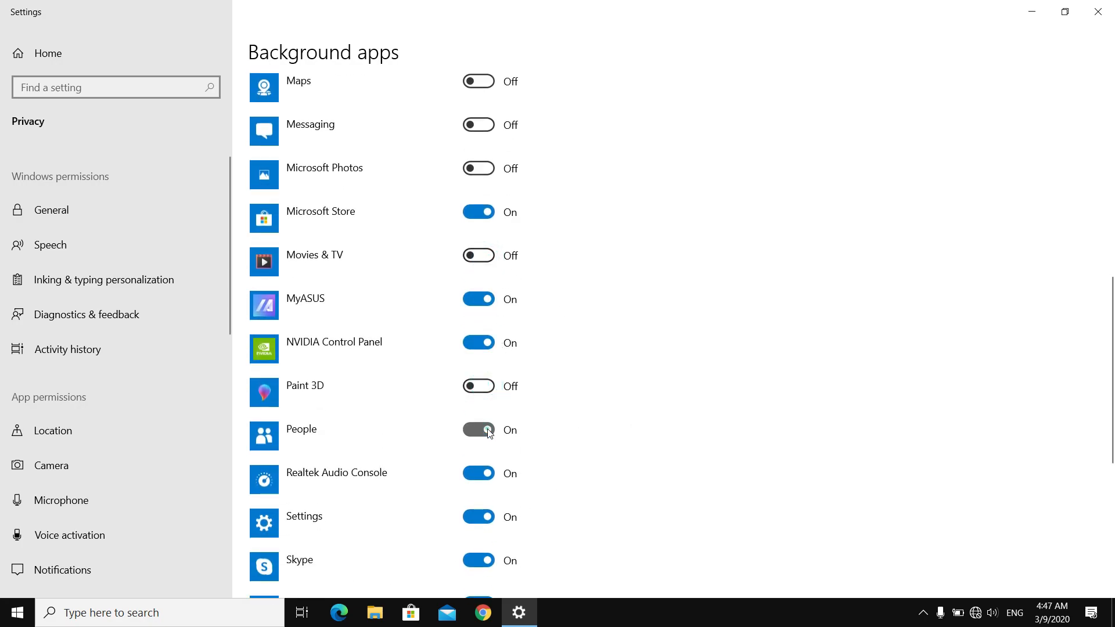
# Turn off background running for Skype, Snip & Sketch, Spotify and four more apps near the end of the list, and close Settings.
pyautogui.scroll(-3, 569, 381)
pyautogui.scroll(-2, 572, 380)
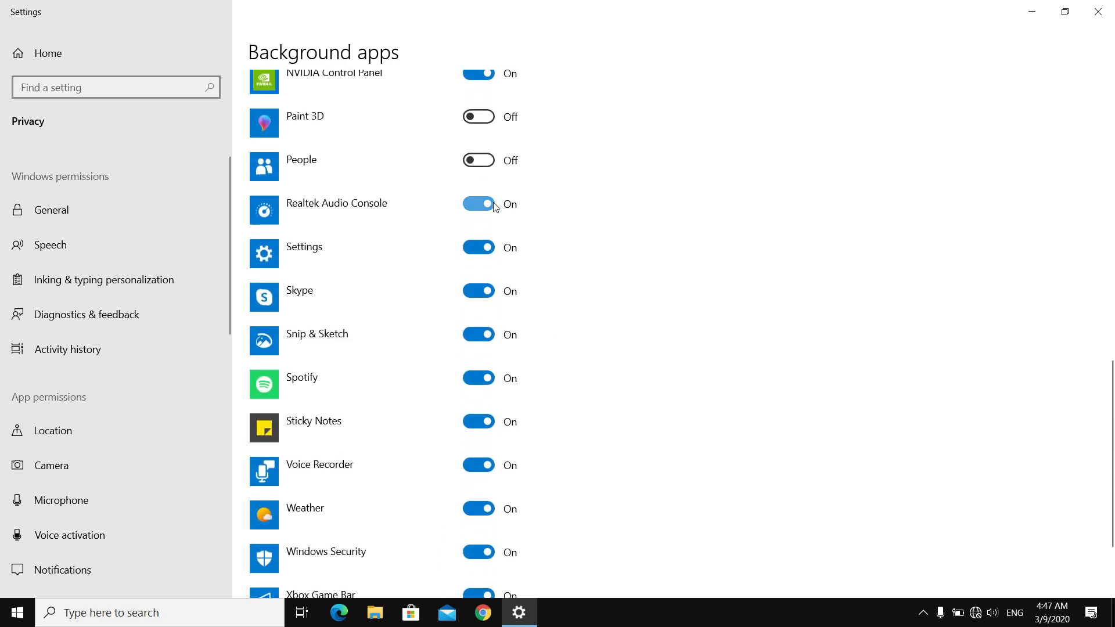
pyautogui.click(490, 292)
pyautogui.click(491, 335)
pyautogui.click(492, 379)
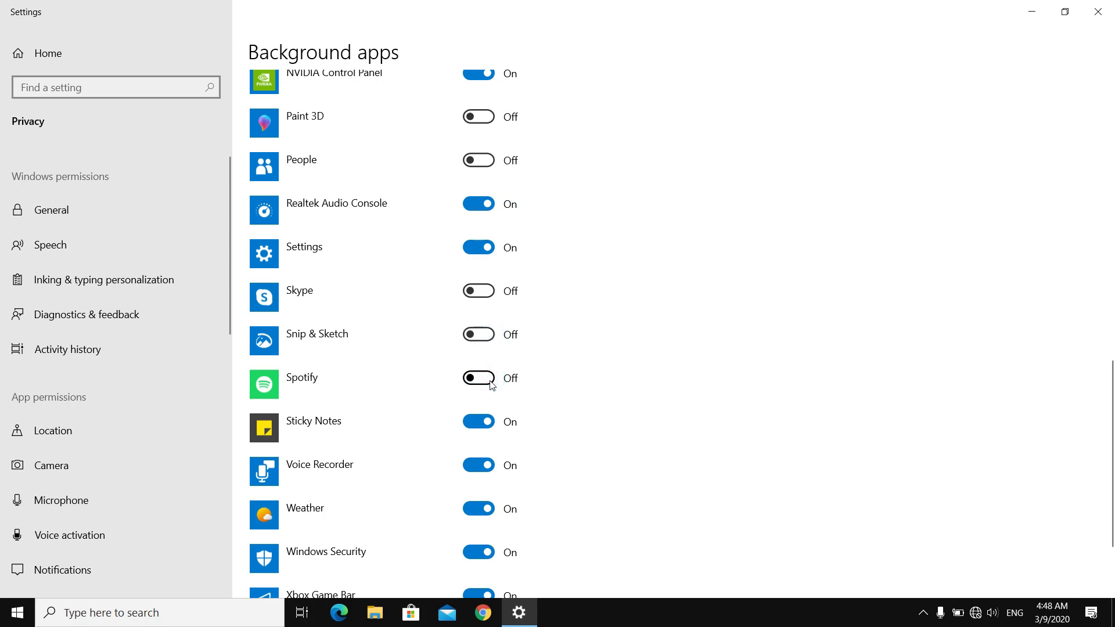
pyautogui.scroll(-3, 499, 375)
pyautogui.click(485, 343)
pyautogui.click(487, 383)
pyautogui.click(483, 471)
pyautogui.click(484, 514)
pyautogui.scroll(15, 722, 421)
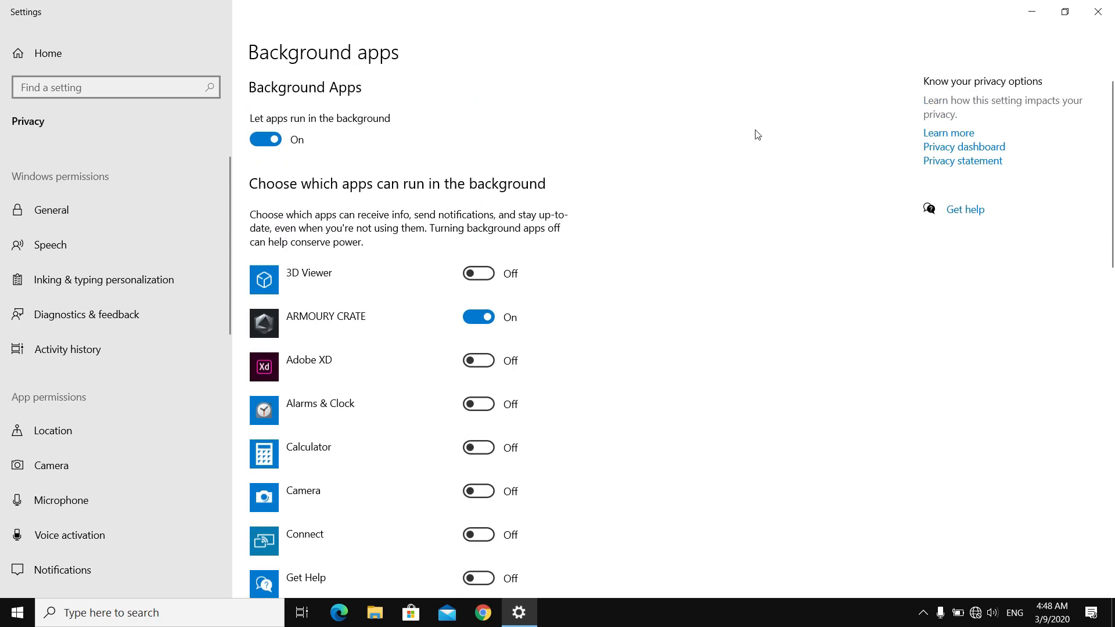
pyautogui.click(1106, 8)
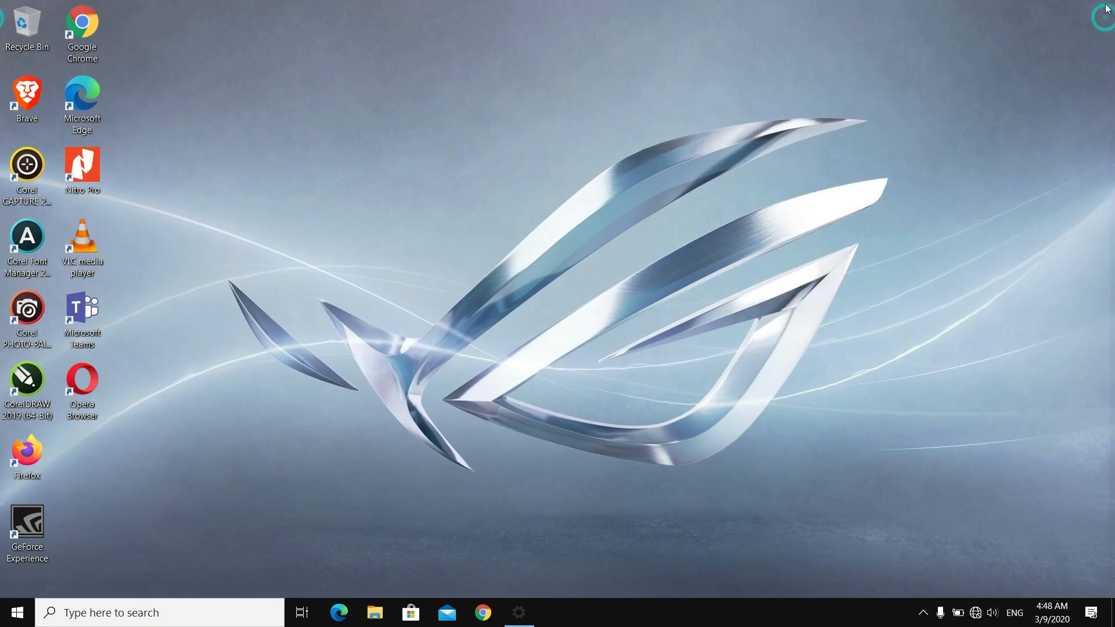